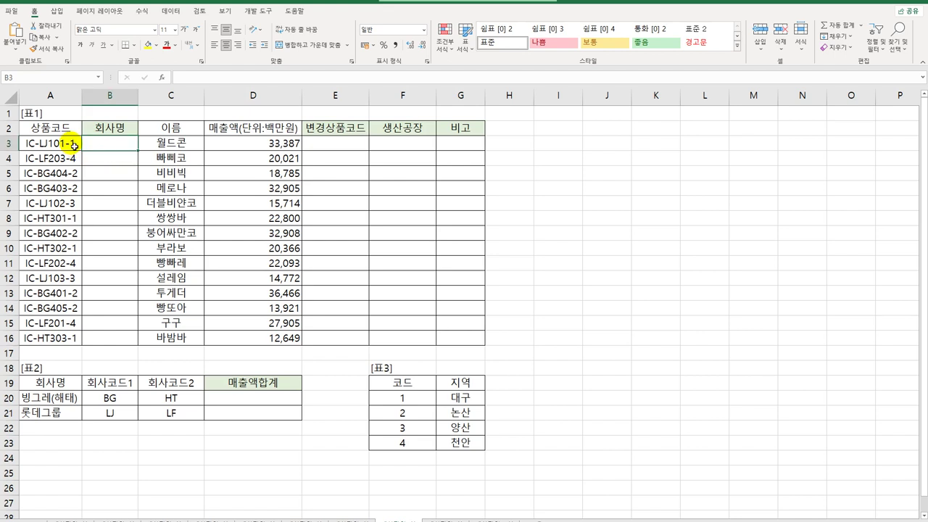
left_click(73, 149)
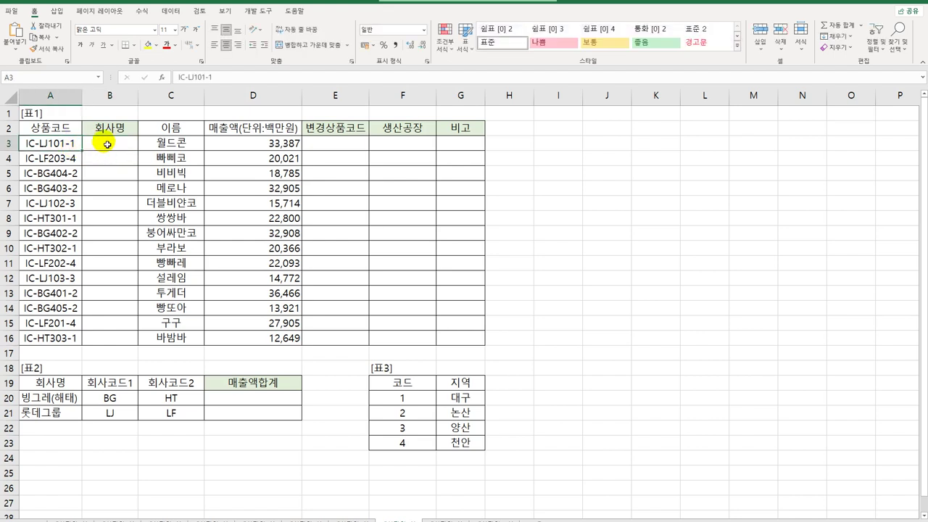
mouse_move(323, 145)
left_mouse_down()
mouse_move(338, 245)
mouse_move(332, 343)
left_mouse_up()
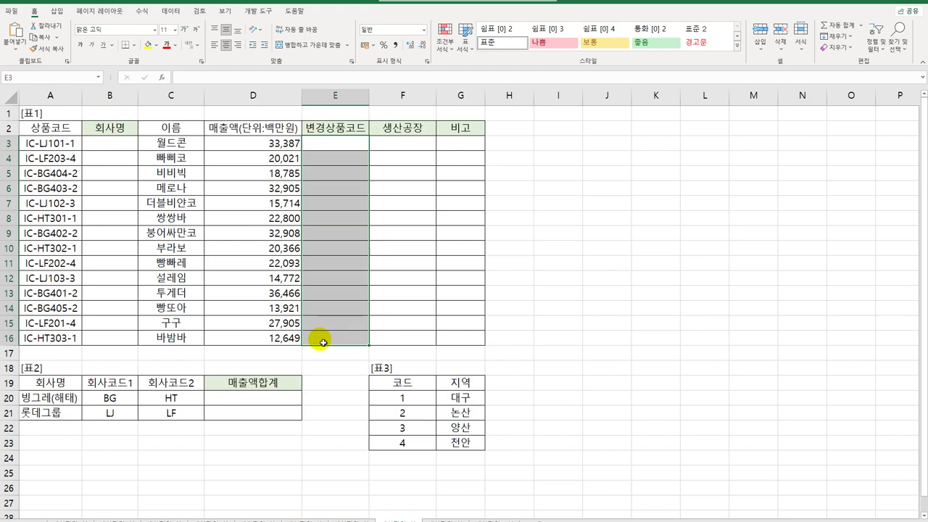
left_click(48, 145)
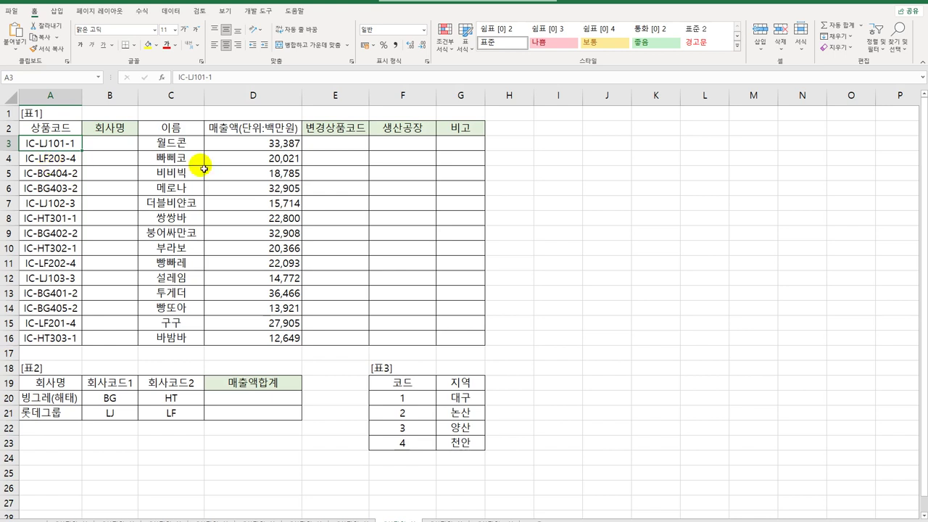
Begin an IF formula in E3 whose OR test first checks whether MID(A3,4,2) equals "BG"
left_click(317, 149)
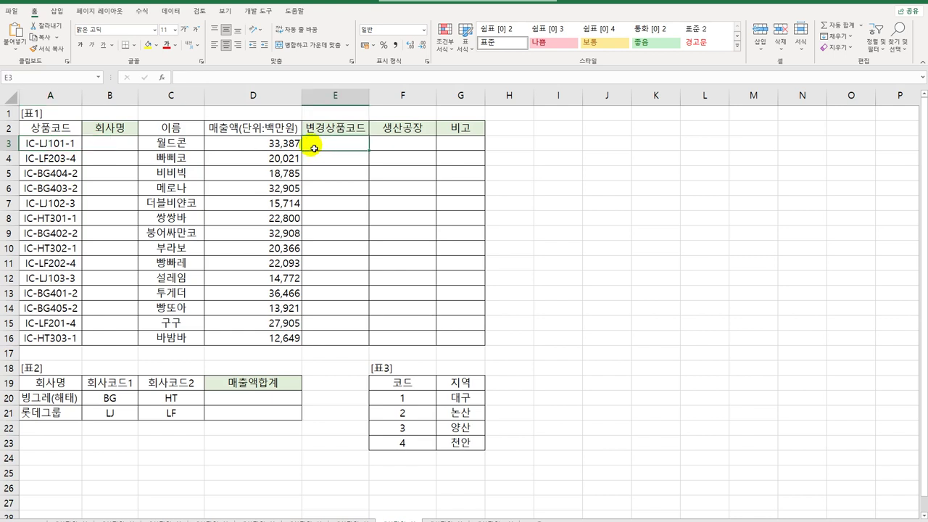
type("=")
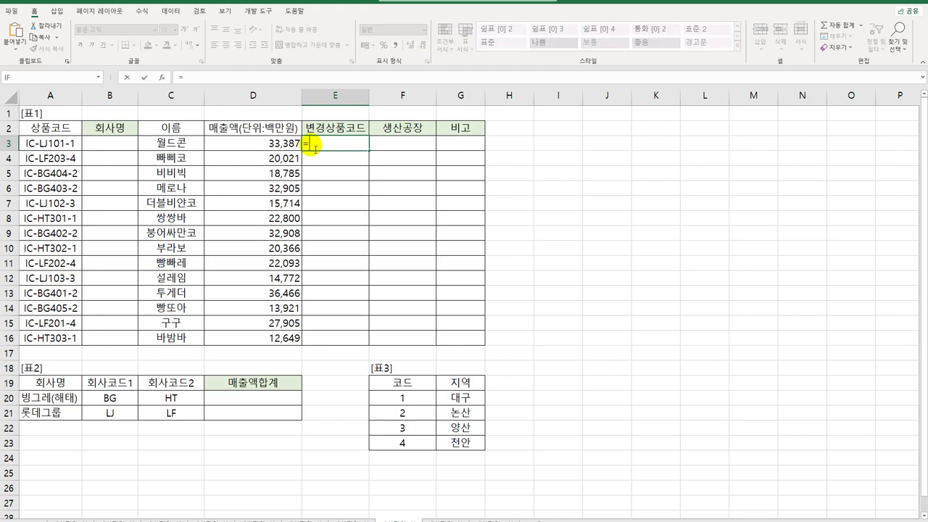
type("i")
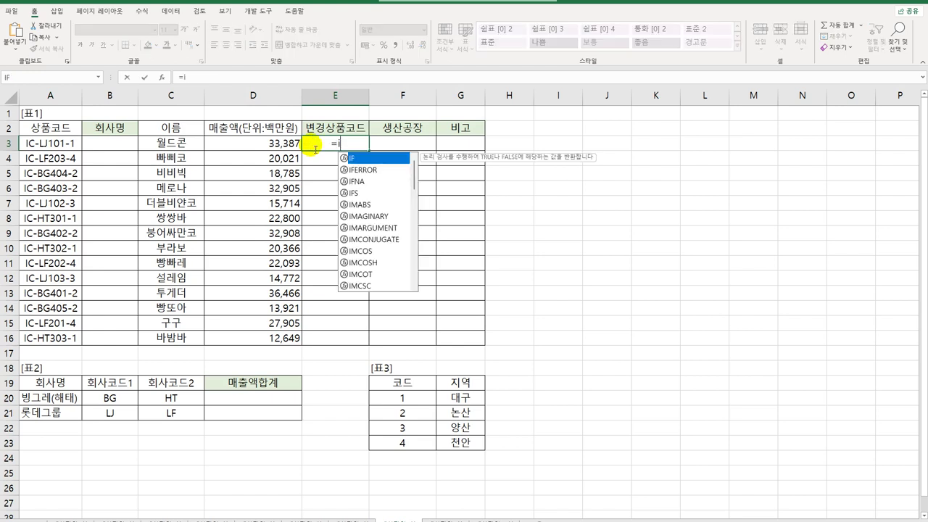
type("f(or")
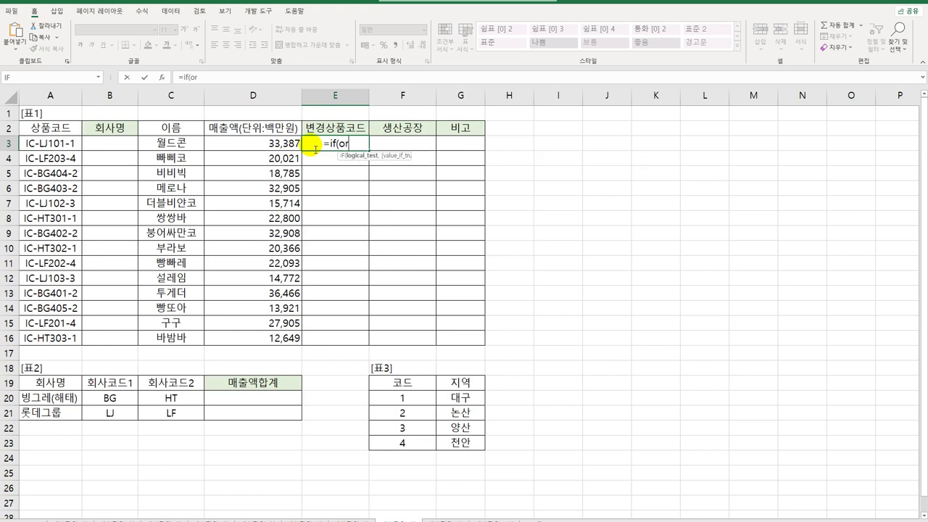
type("(mid(")
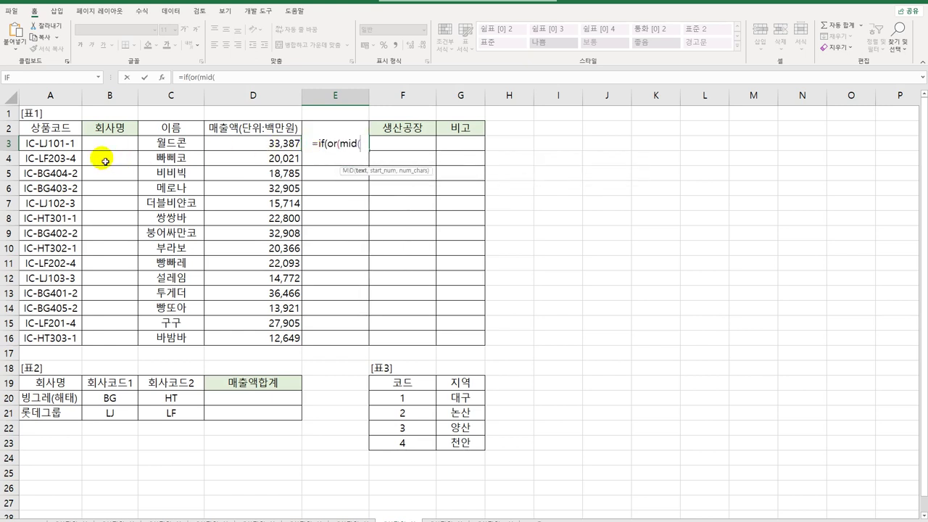
left_click(65, 150)
type(",4,2")
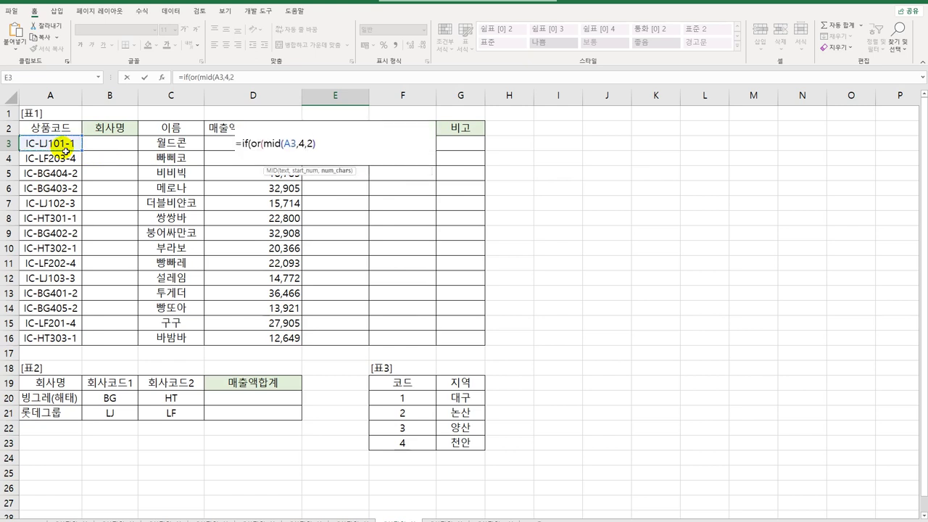
type(")=")
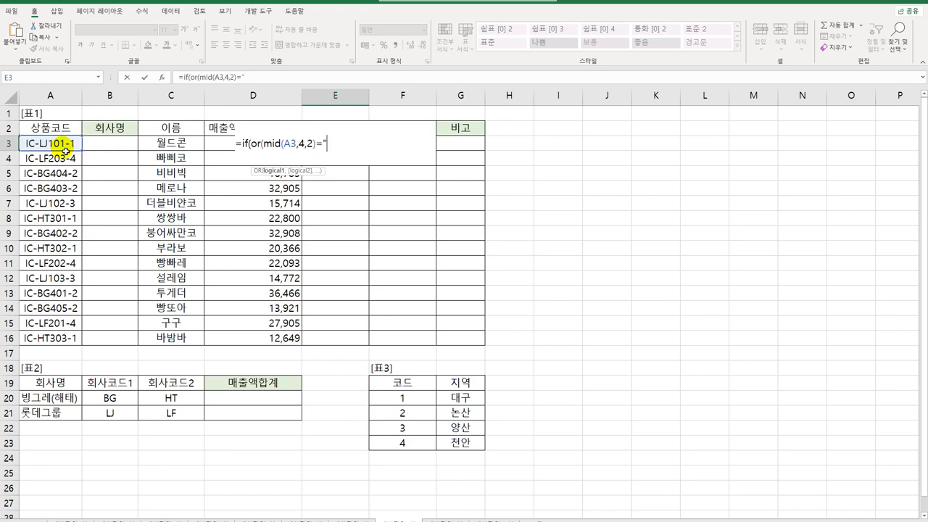
type("\"BG\",")
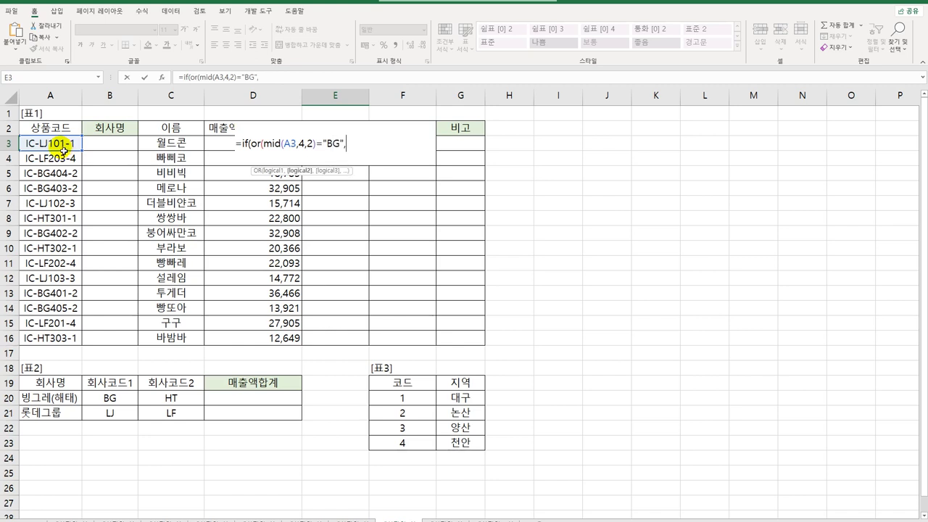
Add a second OR condition, MID(A3,4,2)="HT", by duplicating the BG condition, and close the OR test
left_click_drag(264, 145, 348, 143)
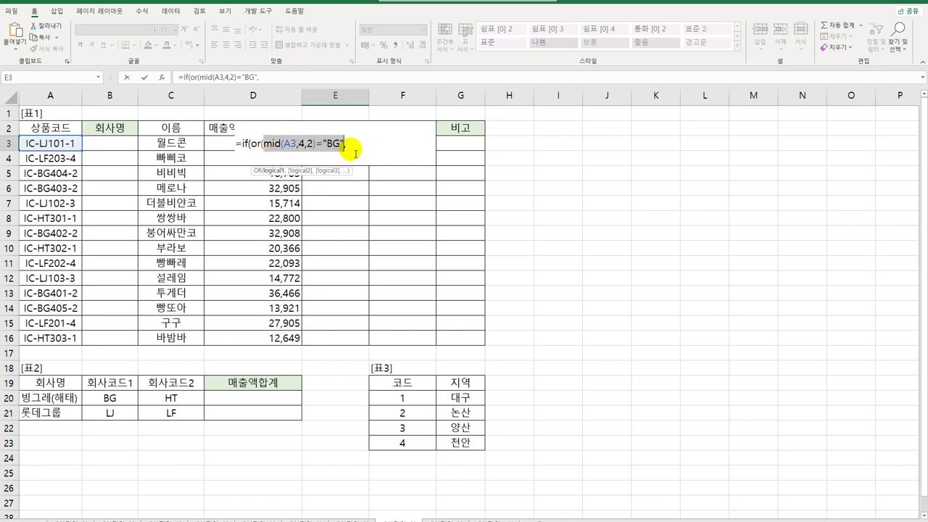
key("ctrl+c")
left_click(351, 145)
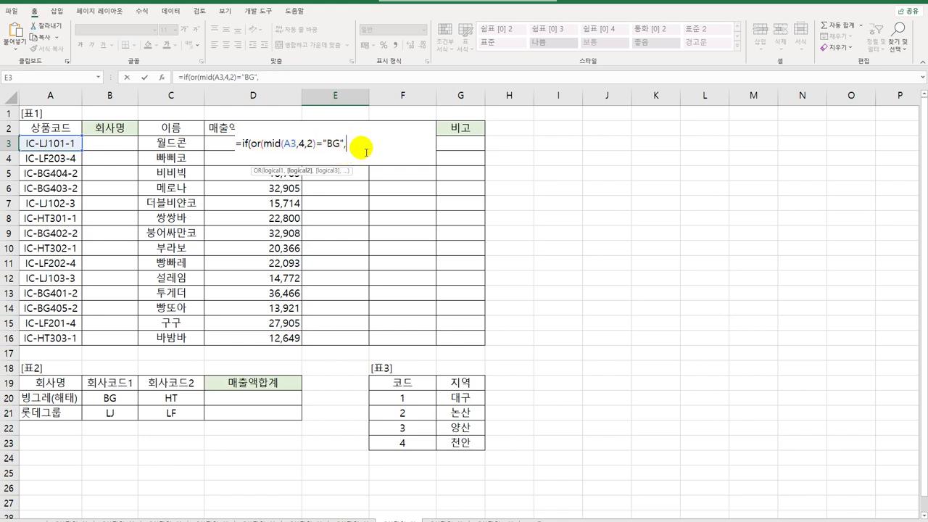
key("ctrl+v")
double_click(416, 145)
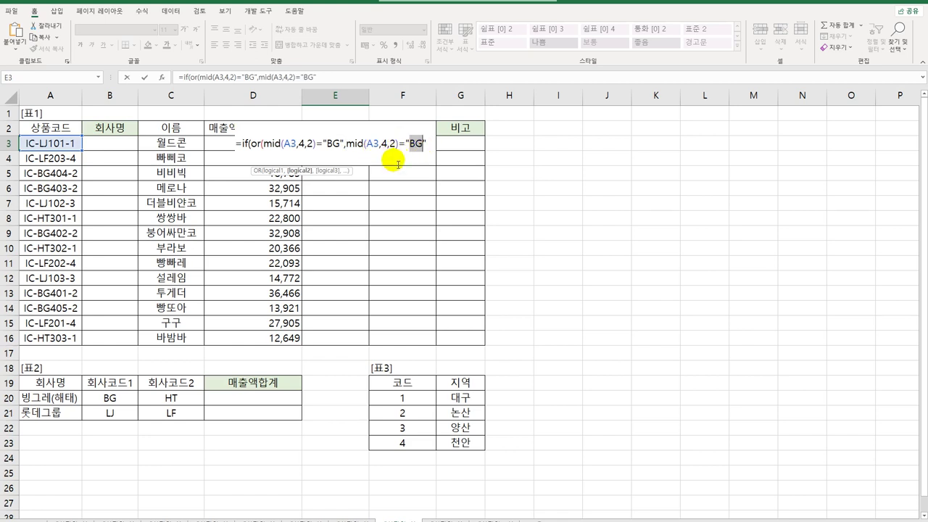
type("HT")
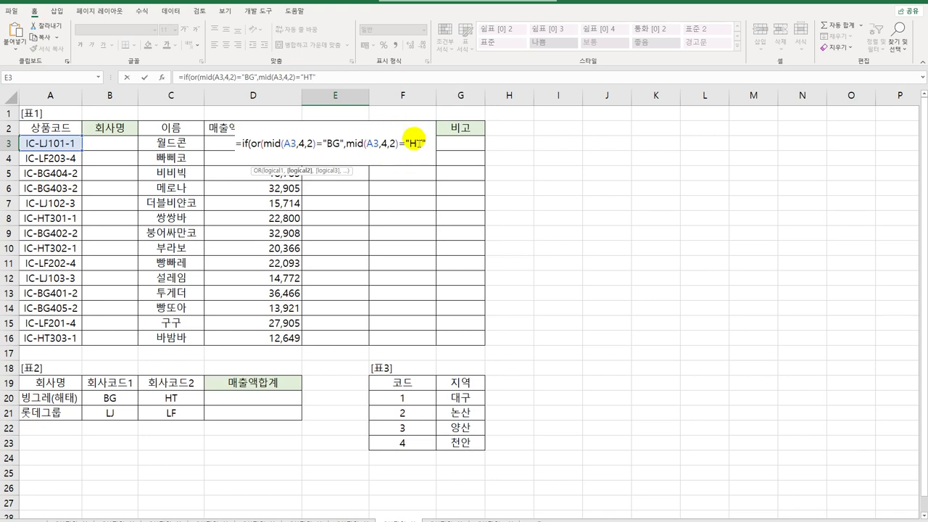
key("Right")
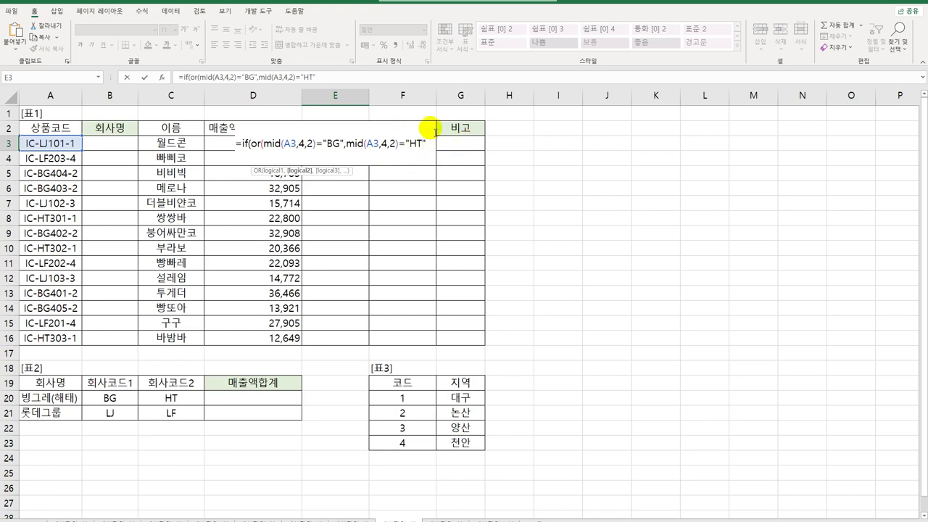
type("),")
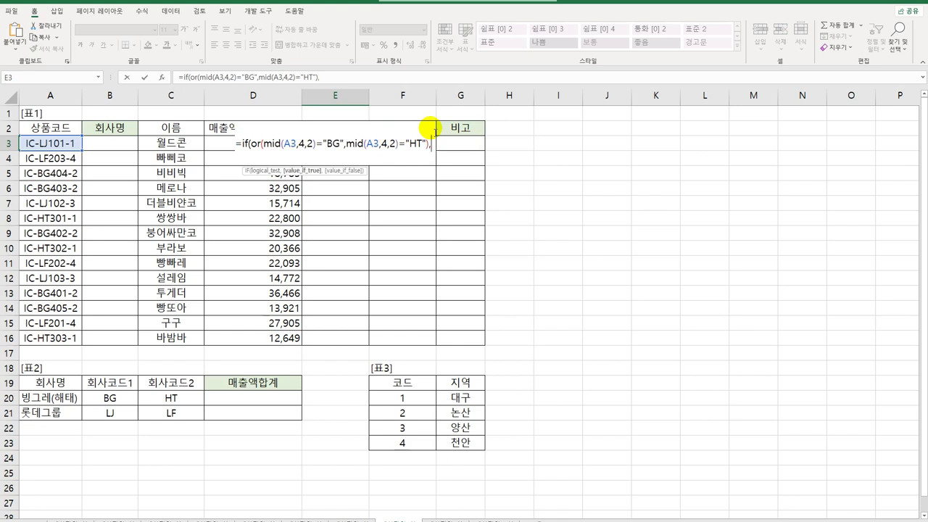
Set the formula's value-if-true to REPLACE(A3,4,2,"BH")
type("rep")
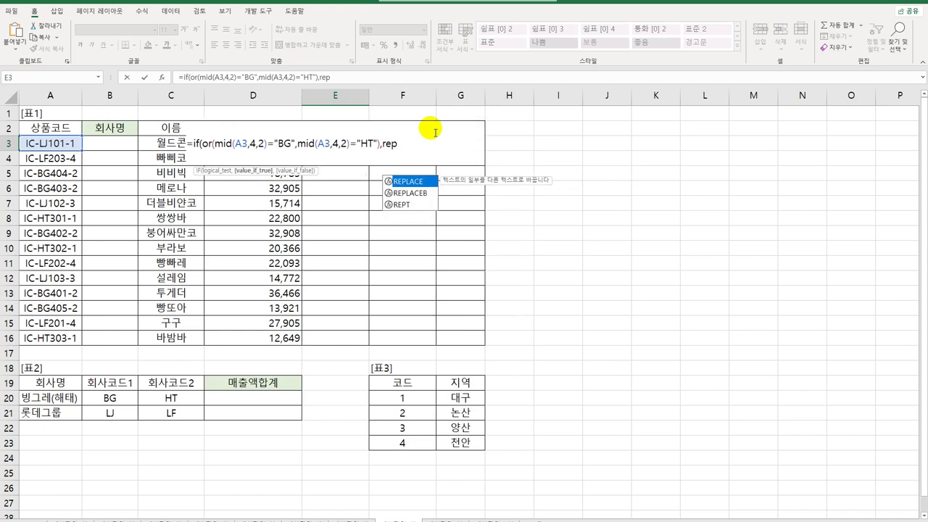
key("Tab")
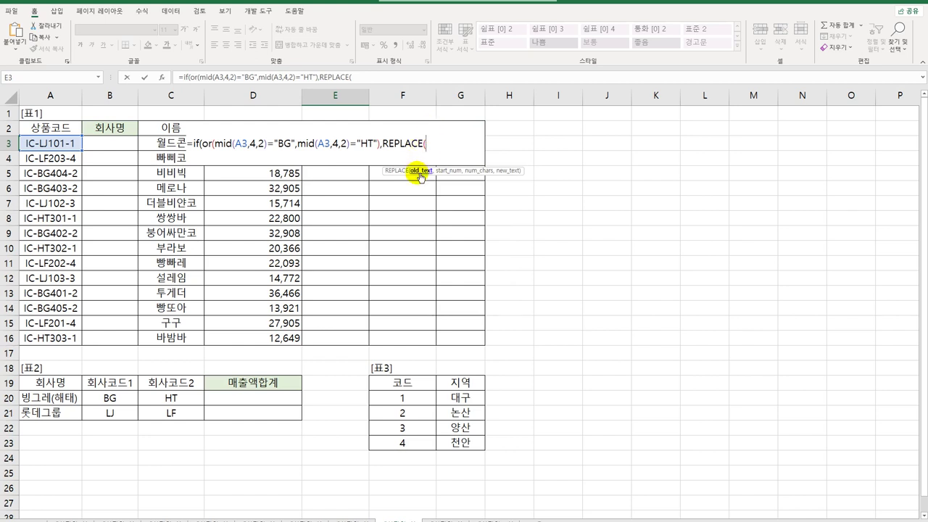
left_click(56, 144)
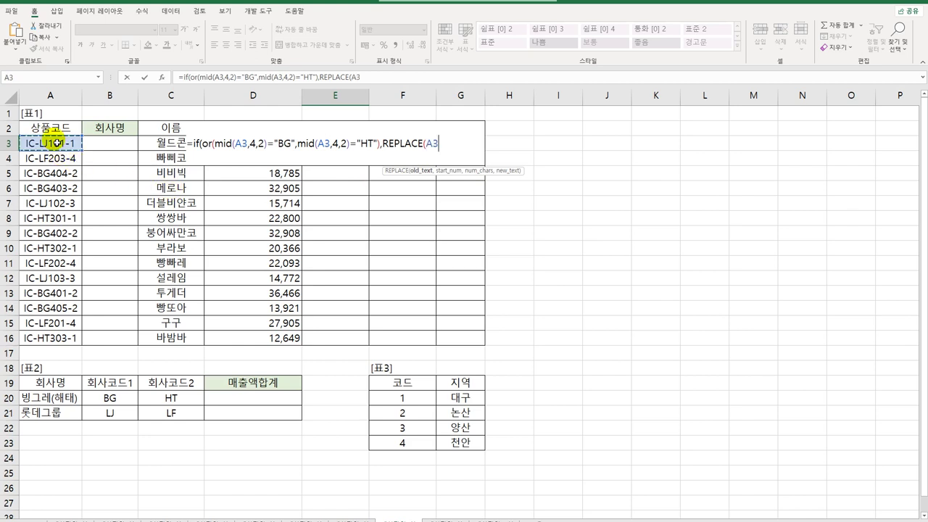
type(",4")
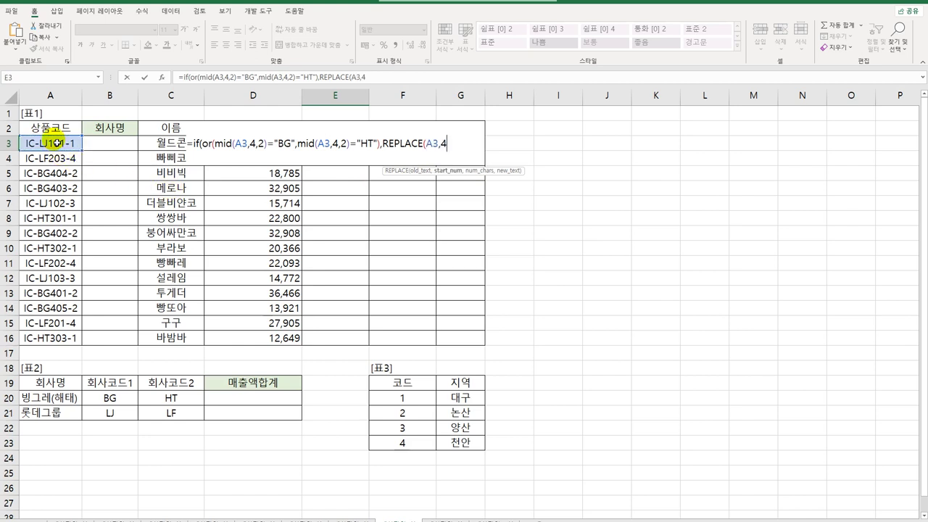
type(",2,\"BH")
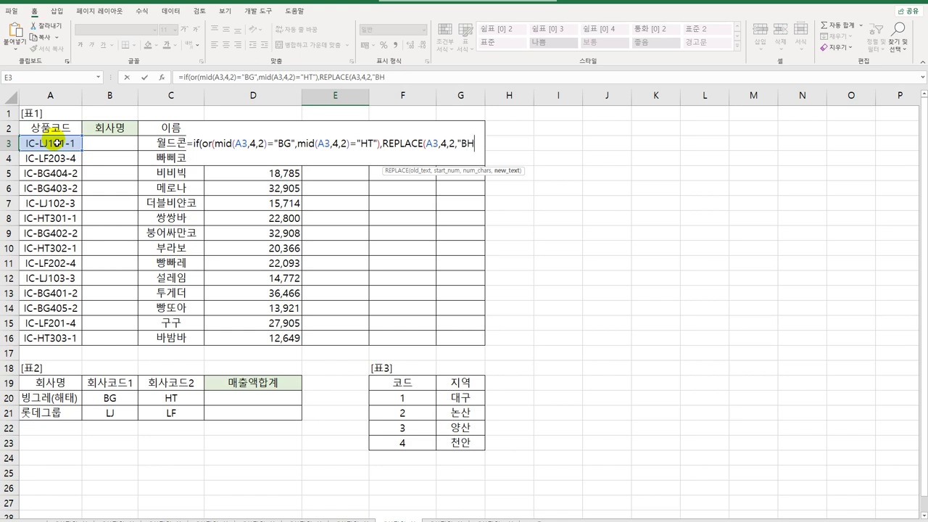
type("\"),")
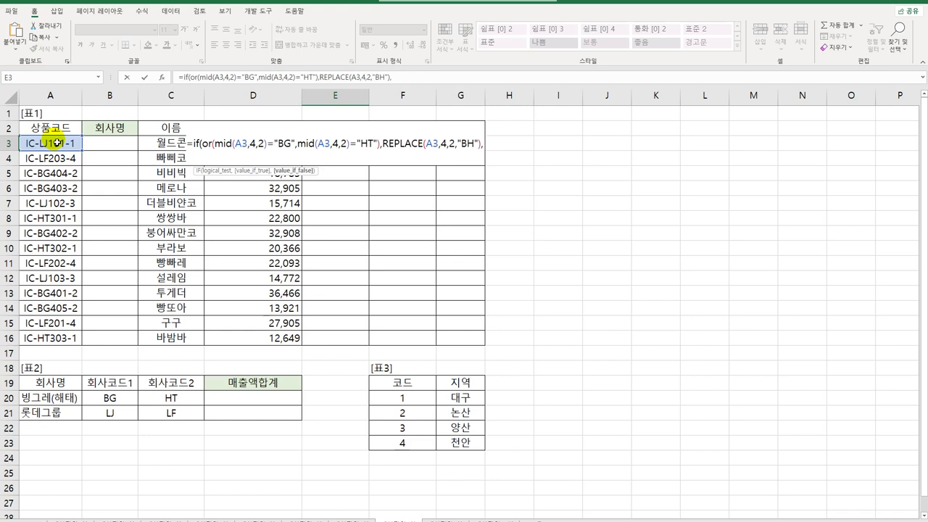
Complete the IF formula with A3 as the value-if-false and fill it down through E16
left_click(56, 143)
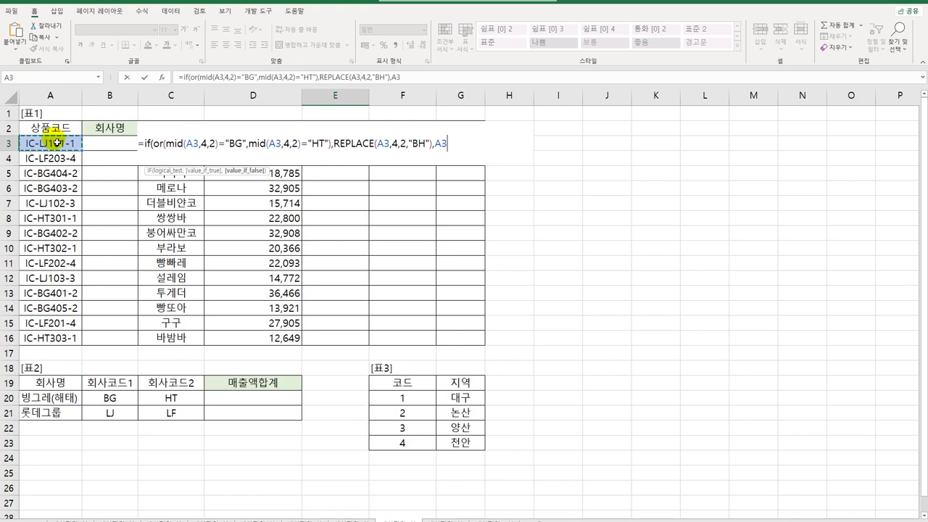
type(")")
key("Return")
key("Up")
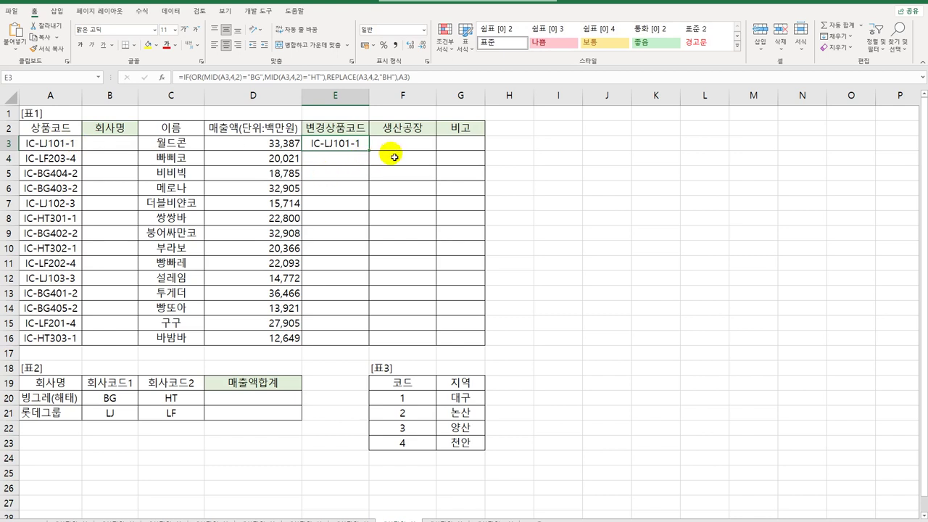
double_click(372, 155)
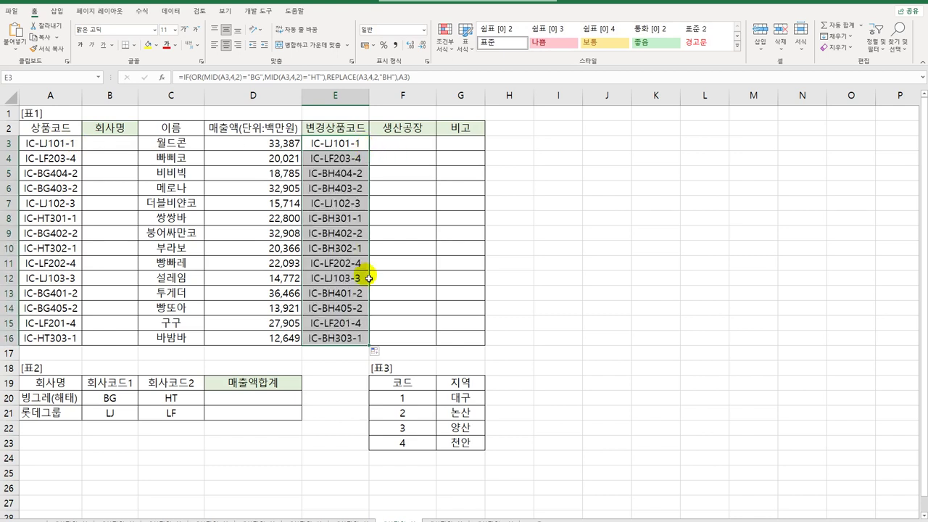
Compare the original and changed product codes in rows 5 and 6, and examine the regions listed in [표3]
left_click_drag(49, 175, 326, 174)
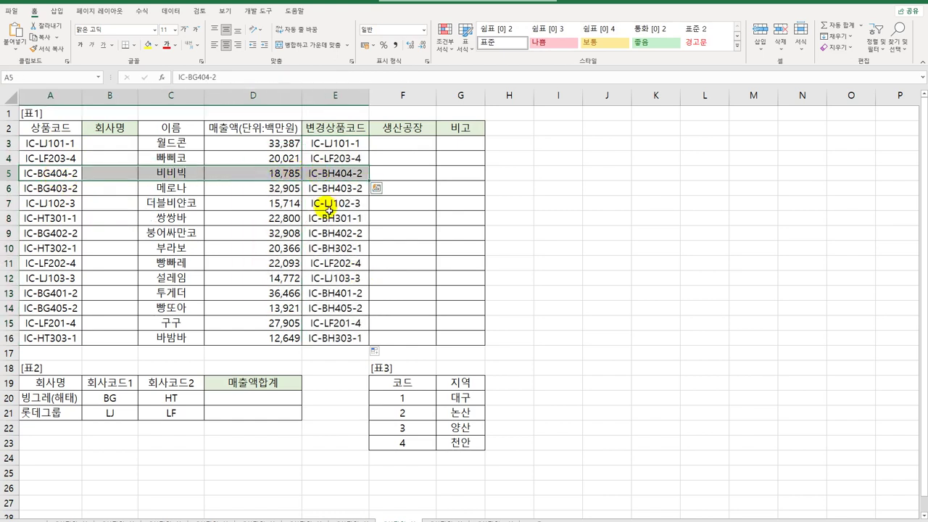
left_click_drag(63, 188, 321, 187)
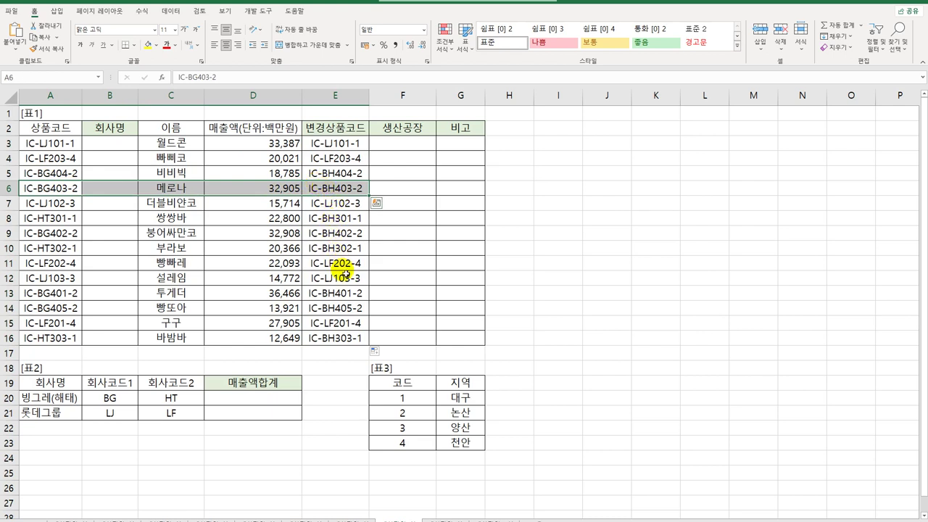
left_click(340, 174)
left_click(341, 144)
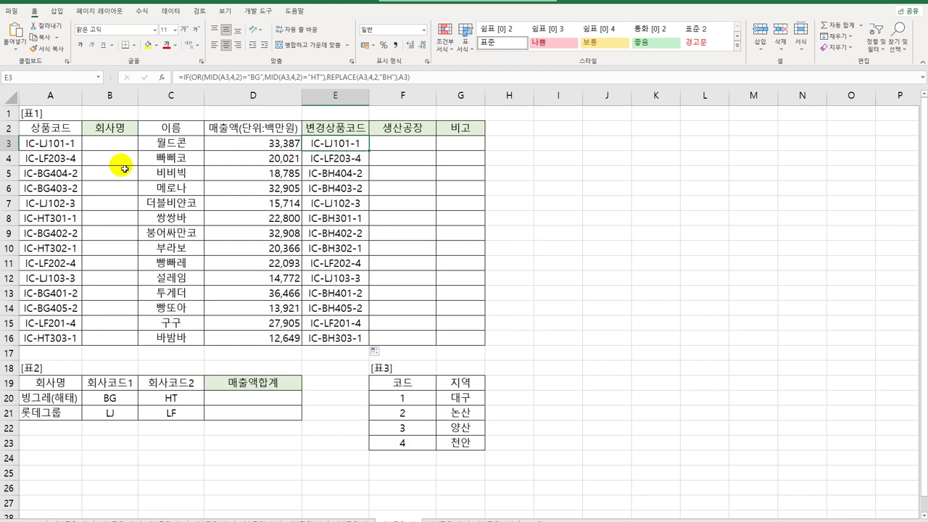
left_click(70, 143)
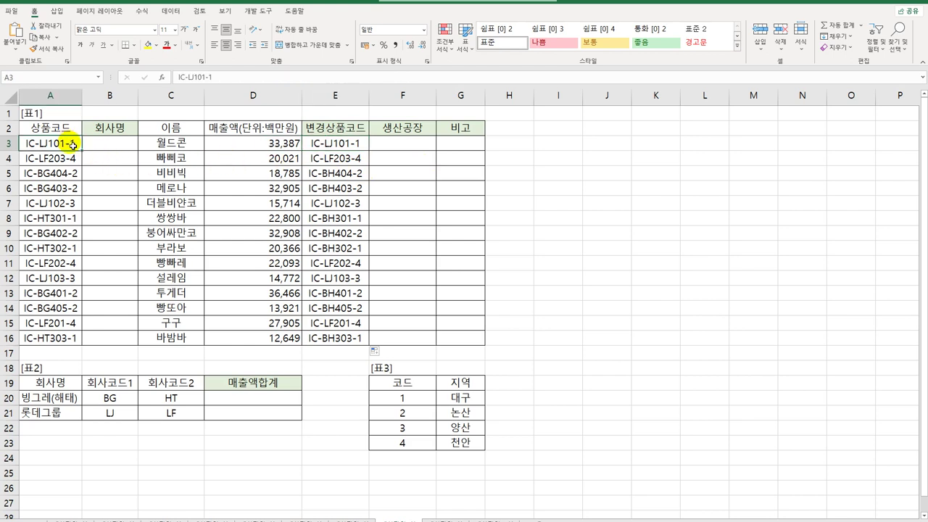
left_click(470, 401)
left_click(442, 417)
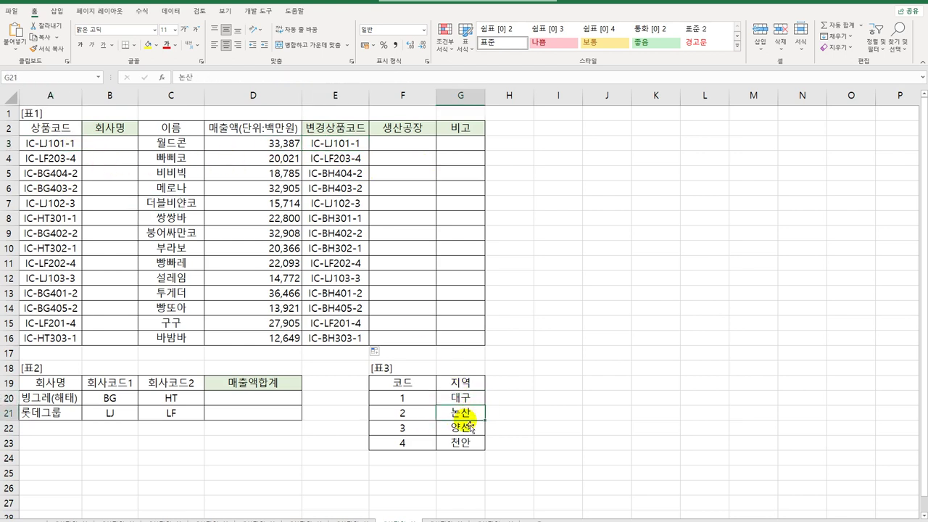
left_click(443, 429)
left_click(472, 447)
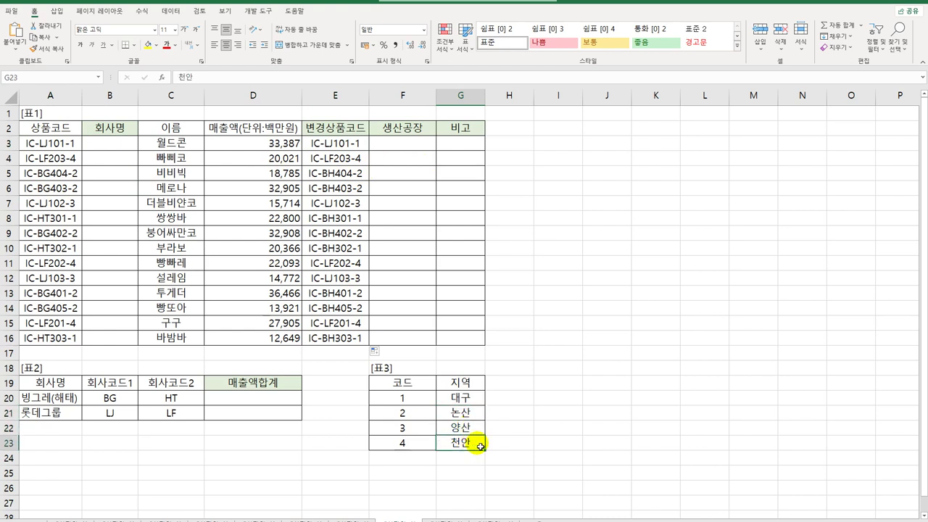
Extract the last character of the product code in F3 with =RIGHT(A3,1) and fill it down through F16
left_click(419, 146)
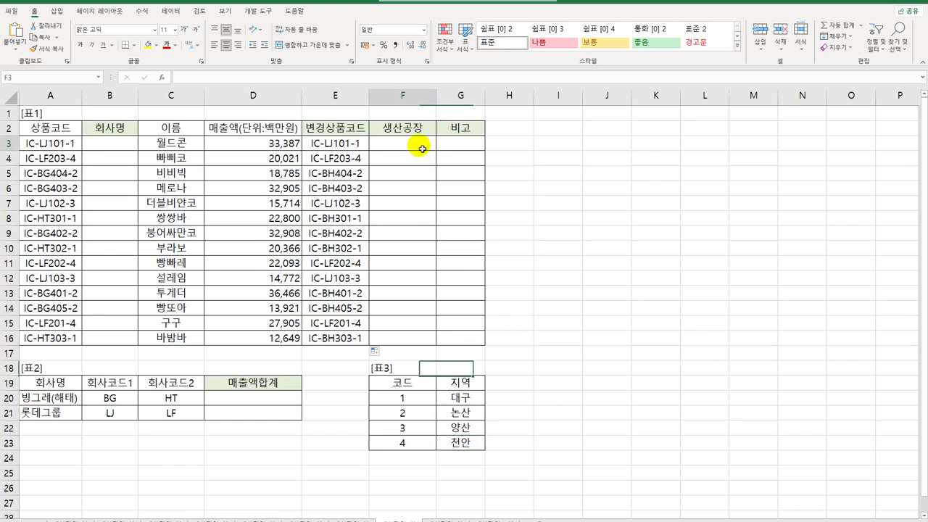
type("=RIGHT(")
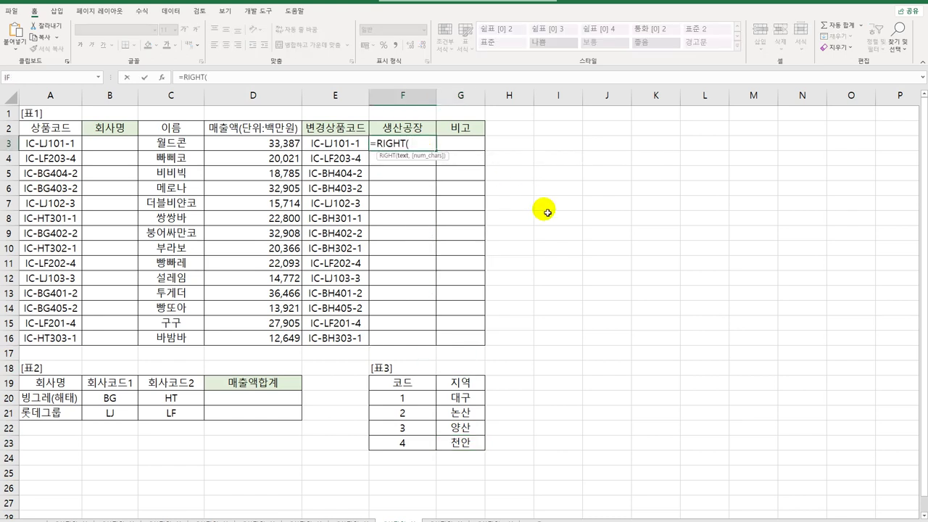
left_click(72, 146)
type(",1)")
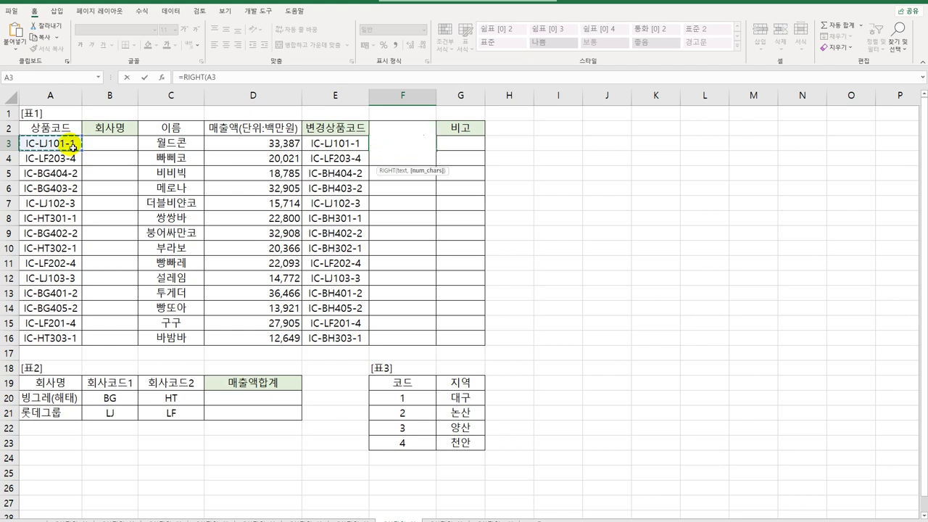
key("Return")
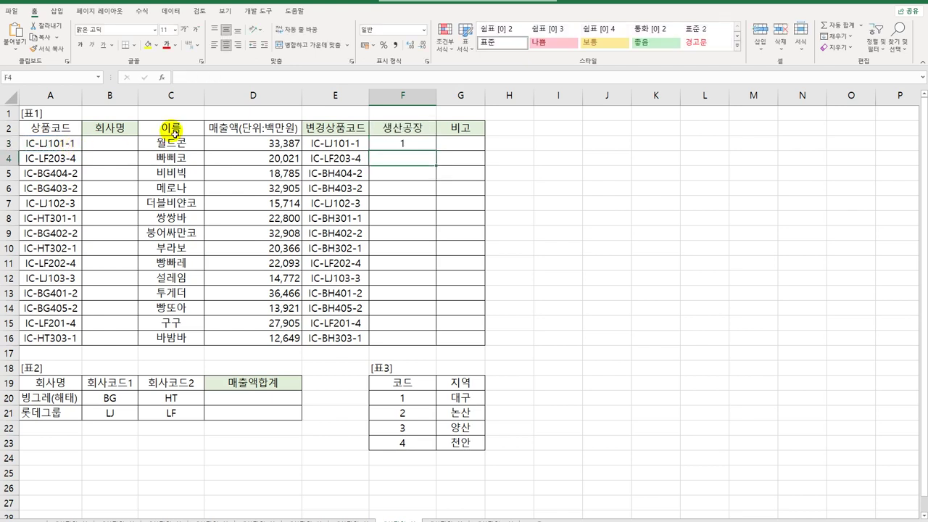
left_click(431, 142)
left_click_drag(437, 151, 431, 350)
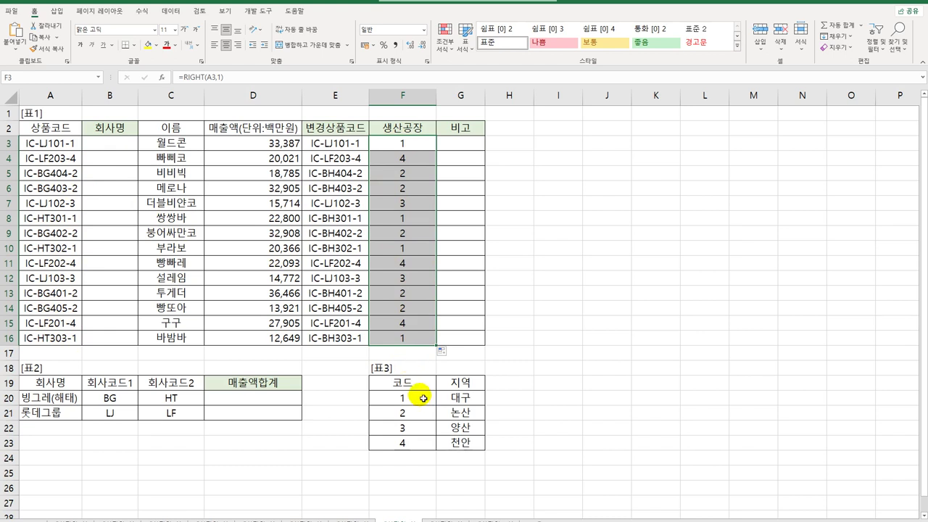
Check the code and region table [표3], and wrap RIGHT(A3,1) in F3 in VLOOKUP as the lookup value
left_click_drag(419, 399, 459, 447)
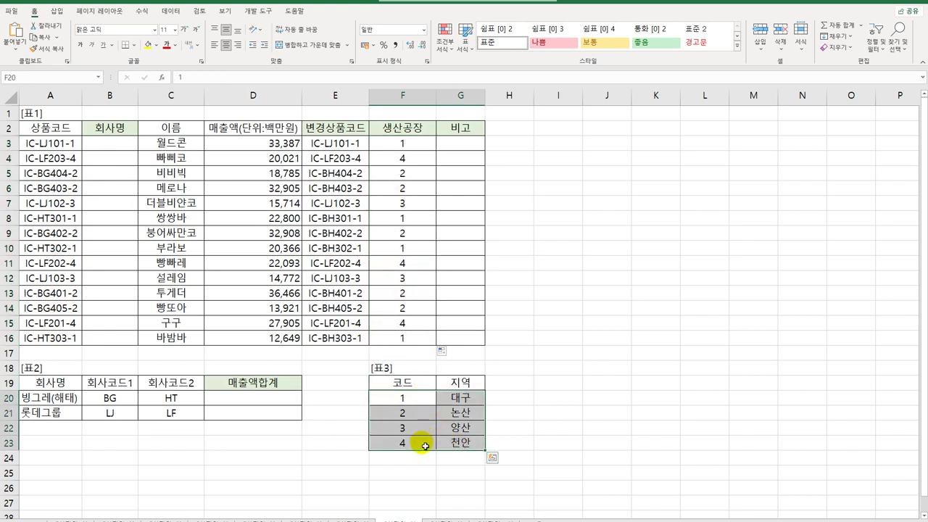
left_click_drag(419, 400, 420, 445)
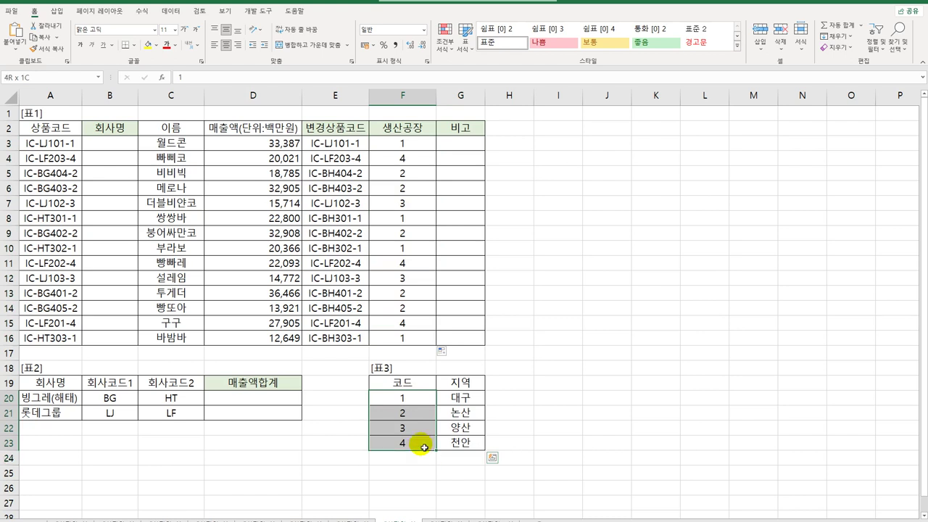
left_click(409, 146)
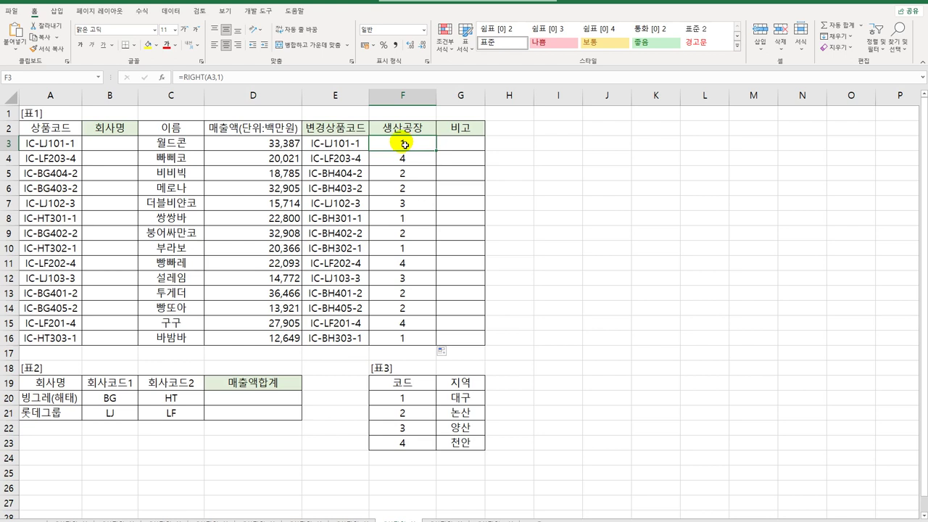
double_click(404, 144)
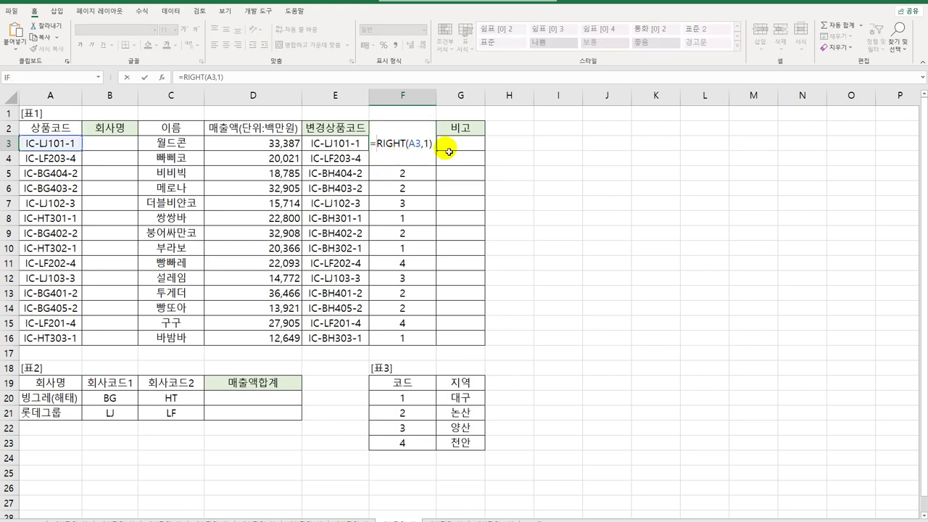
type("VLOOKUP(")
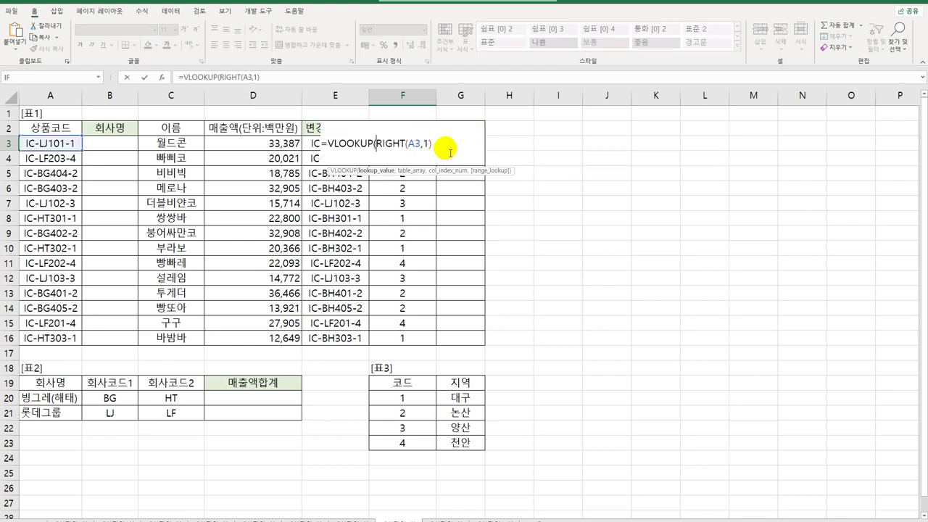
key("End")
type(",")
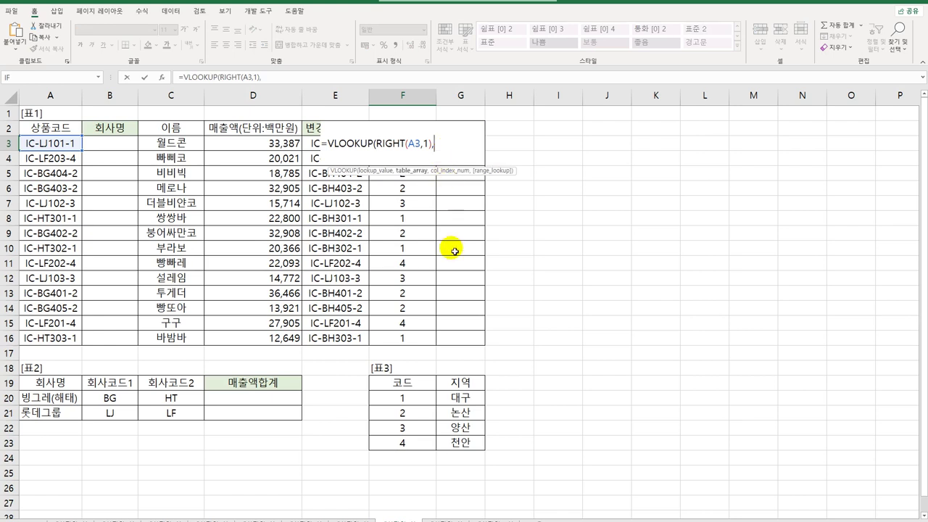
Complete the VLOOKUP in F3 with the absolute table range $F$20:$G$23, column index 2 and exact match FALSE
left_click(410, 398)
left_click_drag(409, 398, 461, 444)
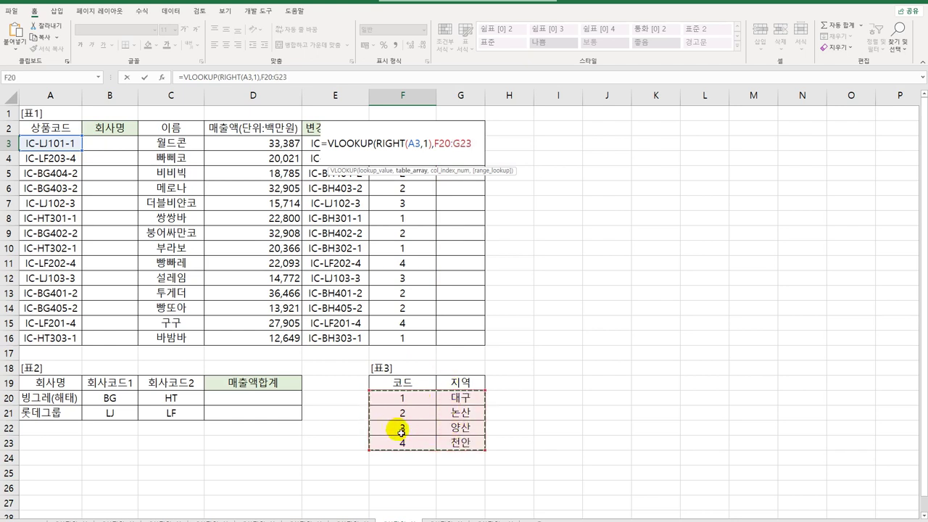
key("F4")
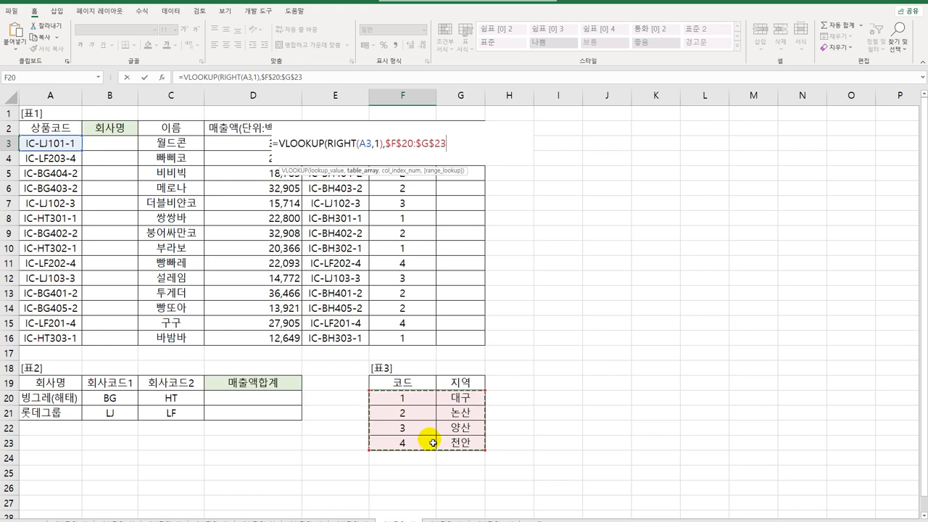
type(",")
key("BackSpace")
type("2")
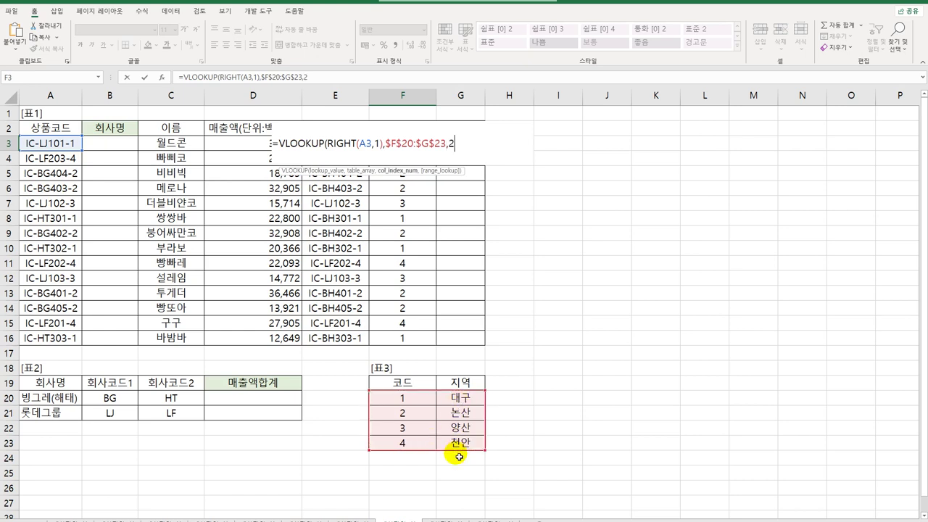
type(",")
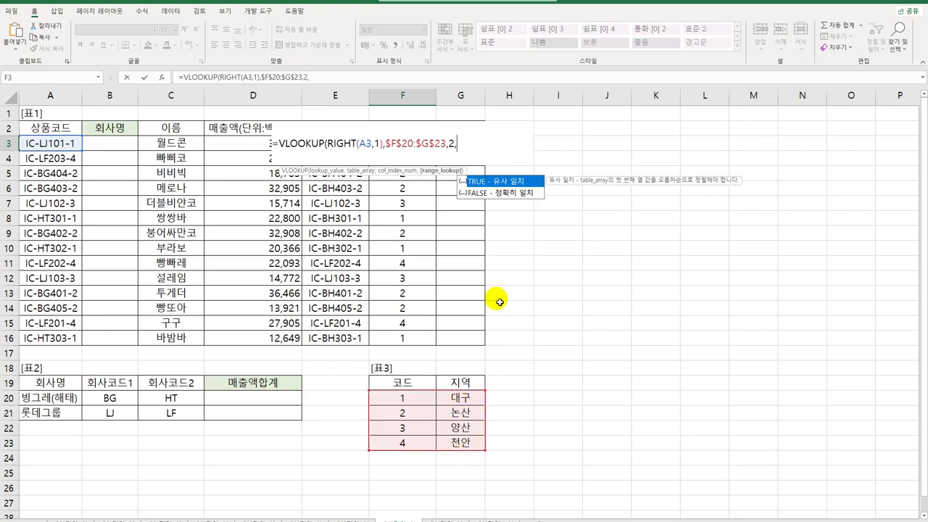
double_click(499, 195)
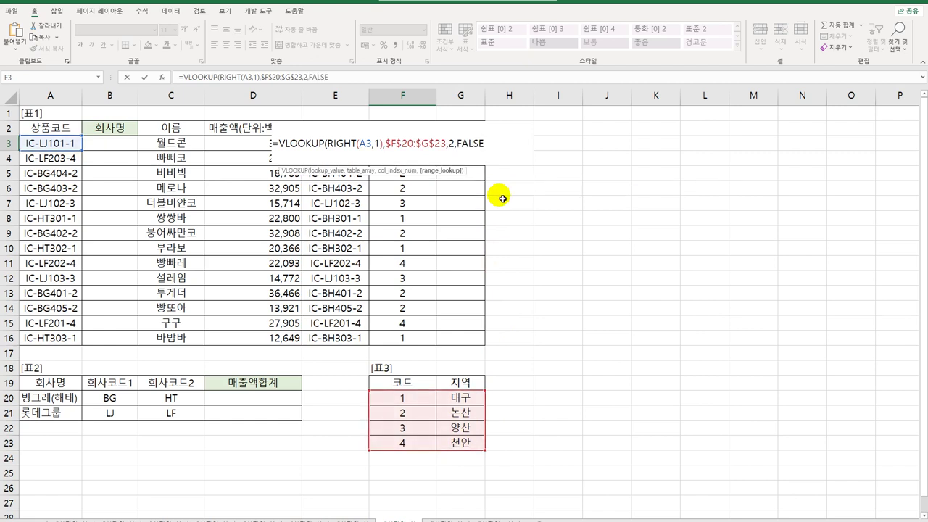
type(")")
key("ctrl+Return")
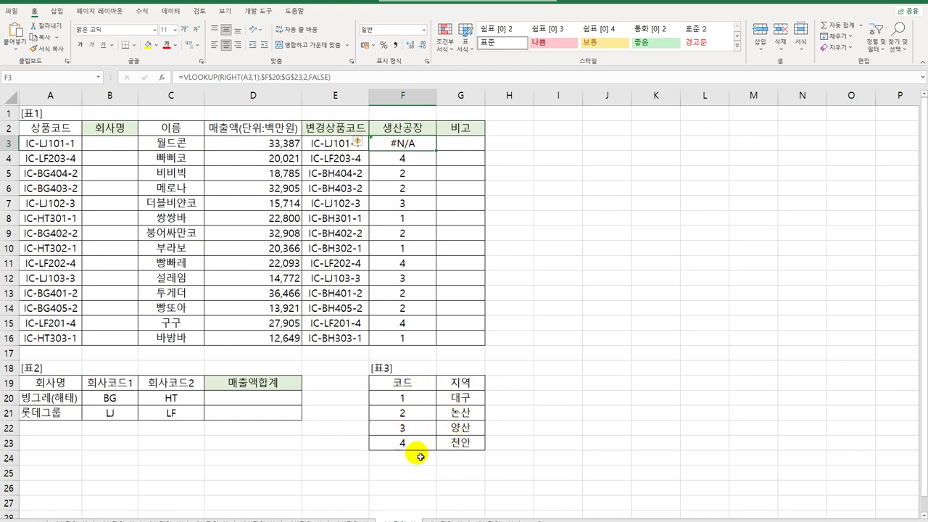
Multiply the lookup value in F3 by 1, as RIGHT(A3,1)*1, and fill the formula down through F16
double_click(405, 148)
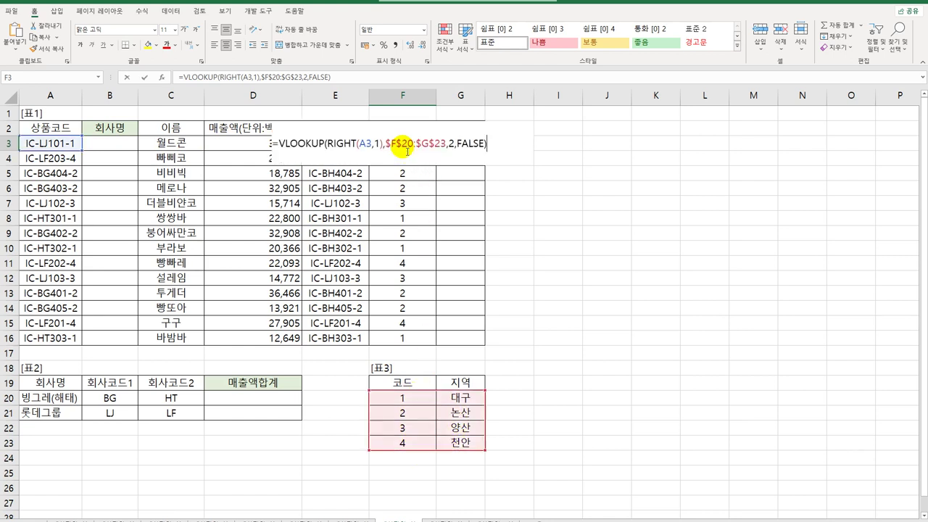
left_click(382, 145)
type("*1")
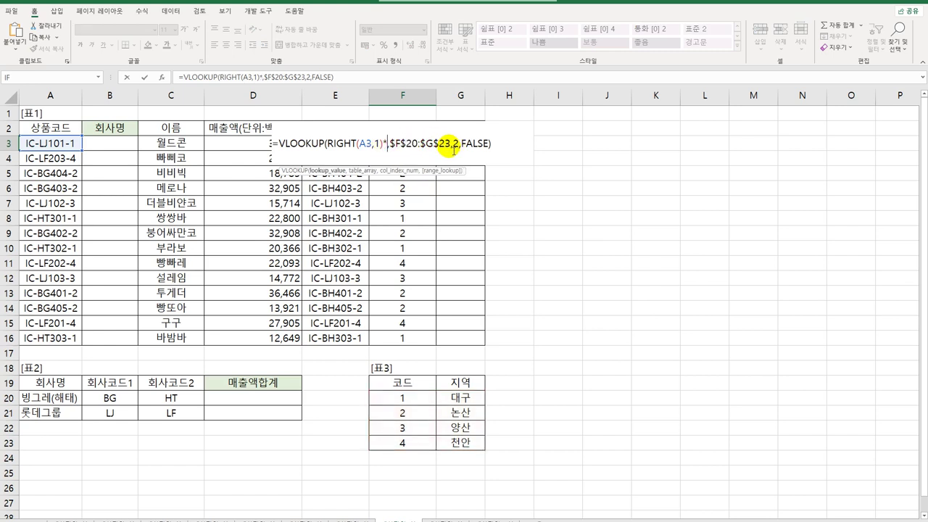
key("Return")
key("Up")
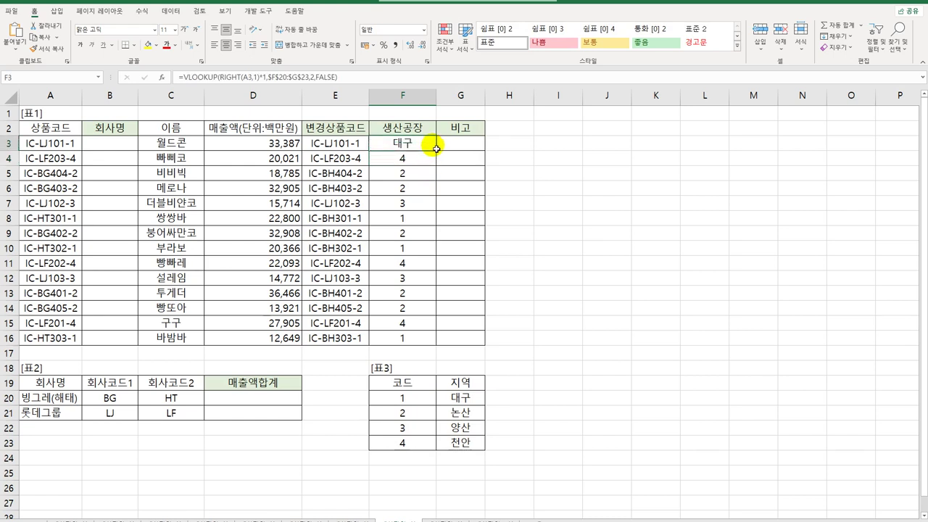
left_click_drag(440, 159, 430, 341)
Replace the *1 multiplier in F3 with the VALUE function around RIGHT(A3,1) and fill the formula down through F16
left_click(395, 142)
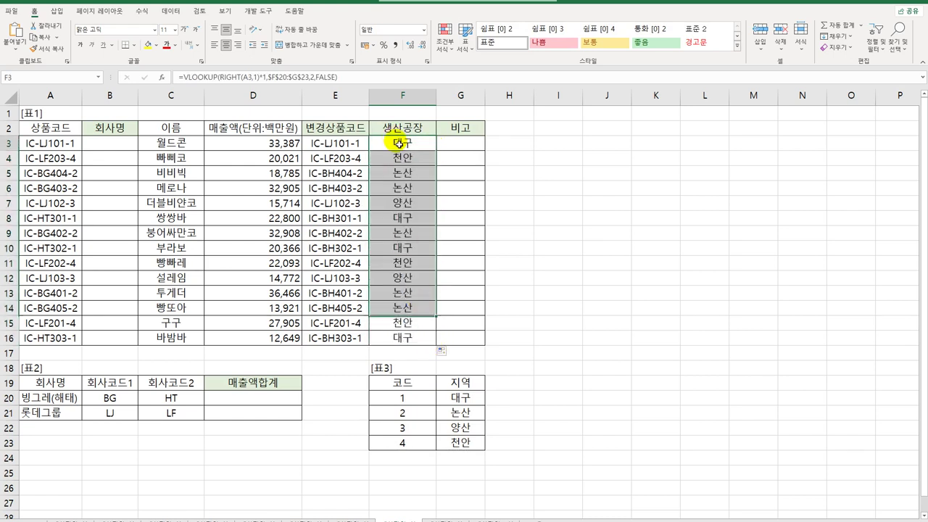
double_click(400, 145)
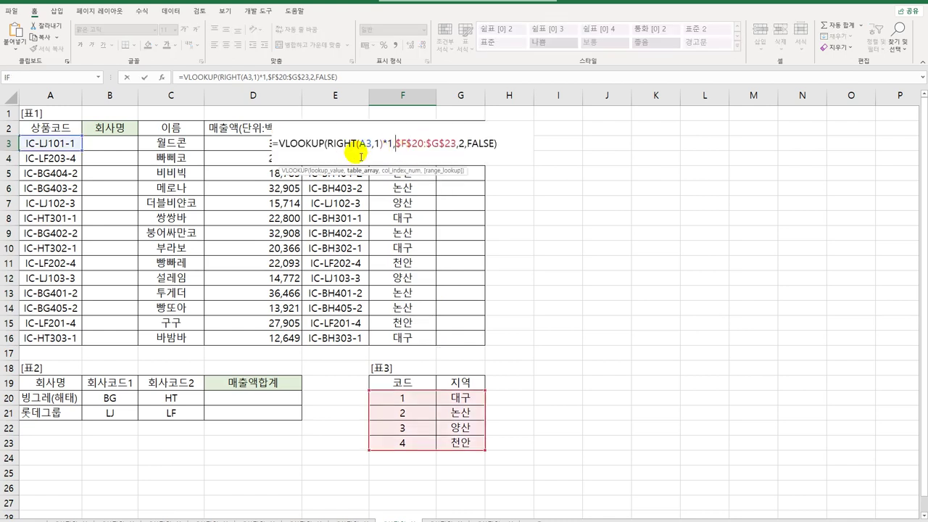
left_click(393, 145)
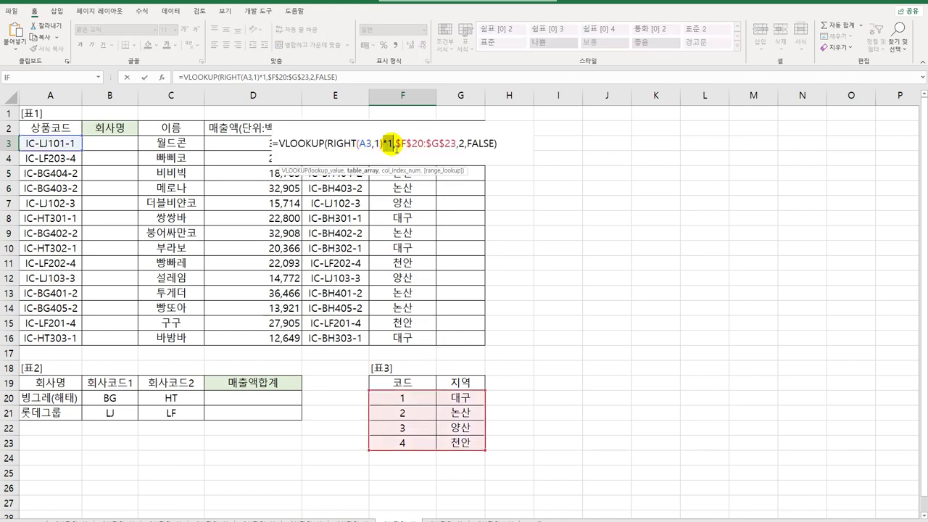
key("BackSpace")
key("BackSpace")
left_click(326, 143)
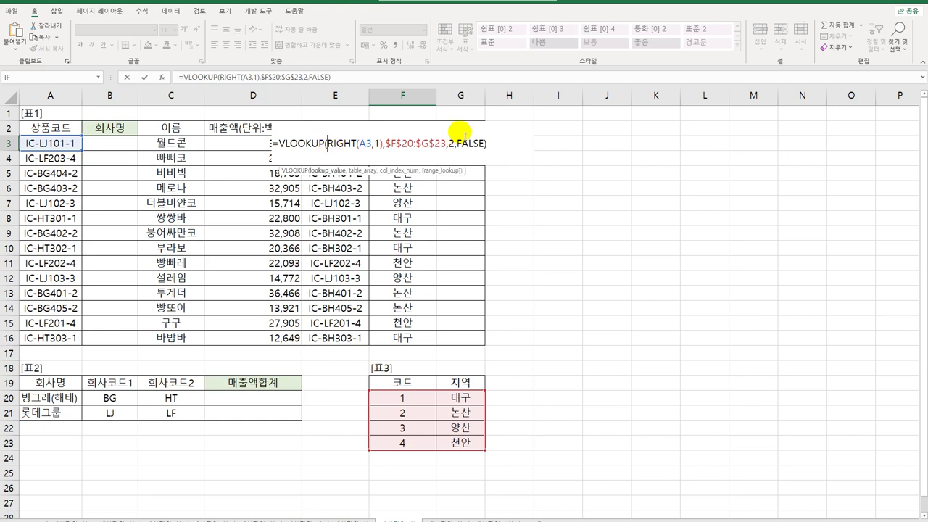
type("v")
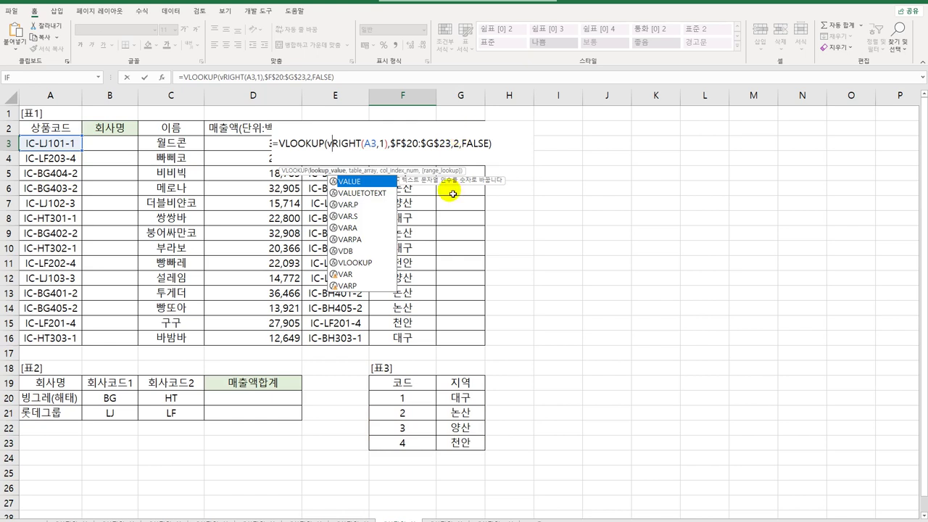
double_click(359, 182)
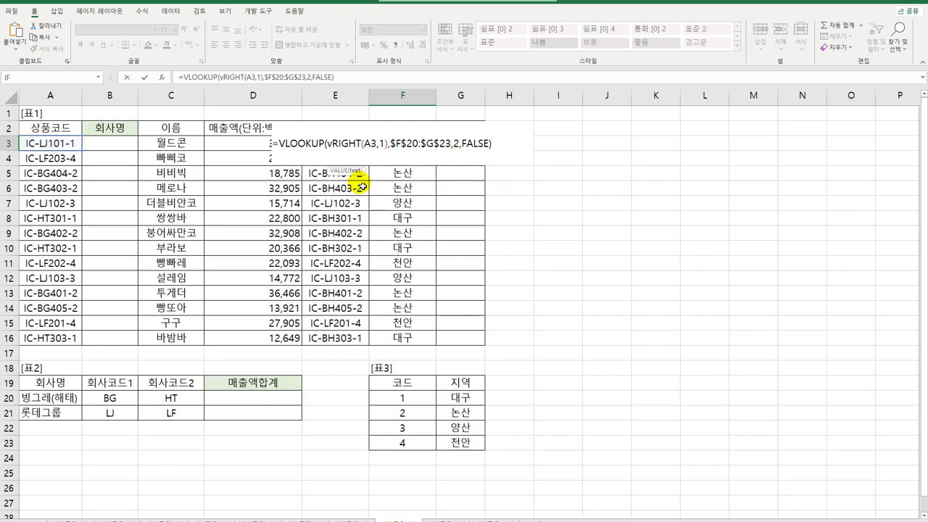
left_click(417, 144)
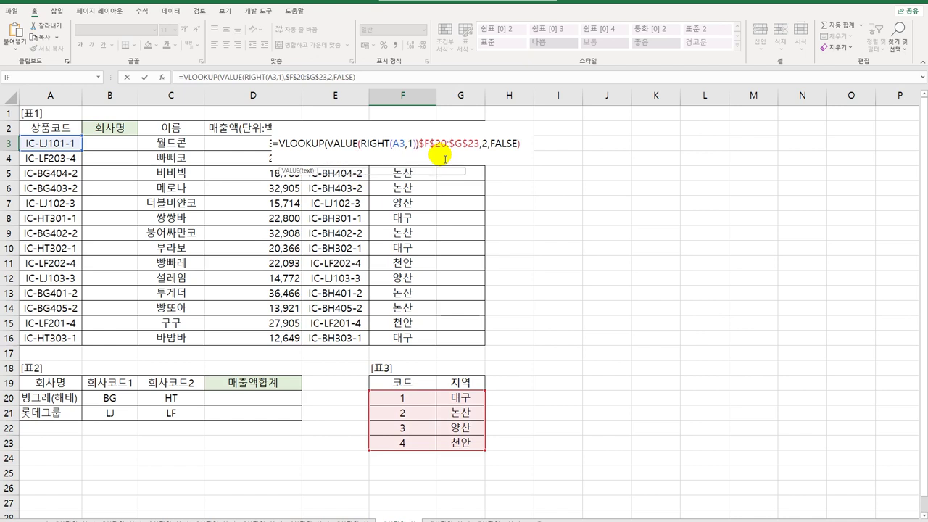
type(")")
key("ctrl+Return")
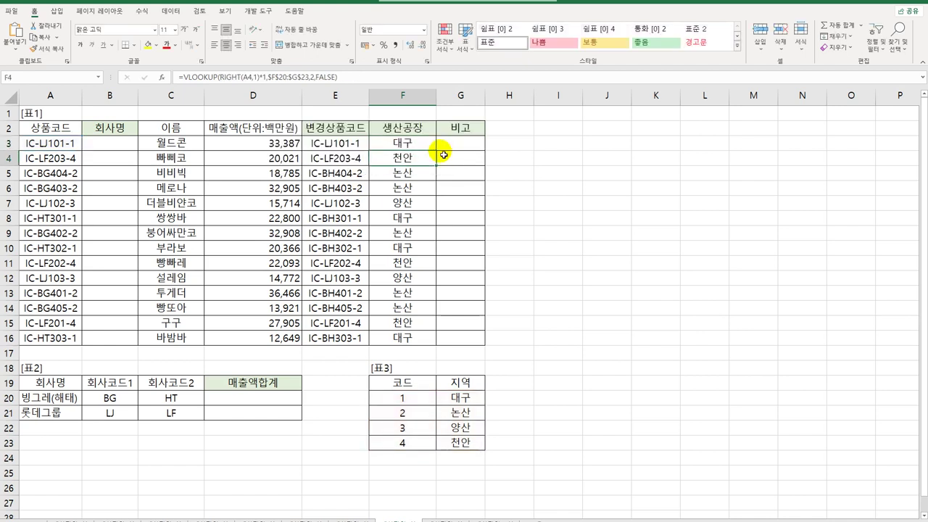
double_click(438, 150)
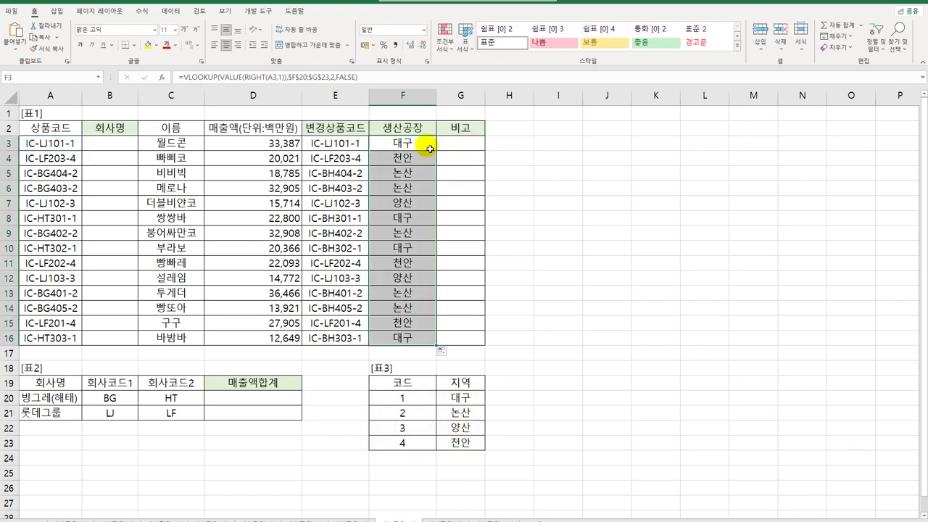
left_click(419, 143)
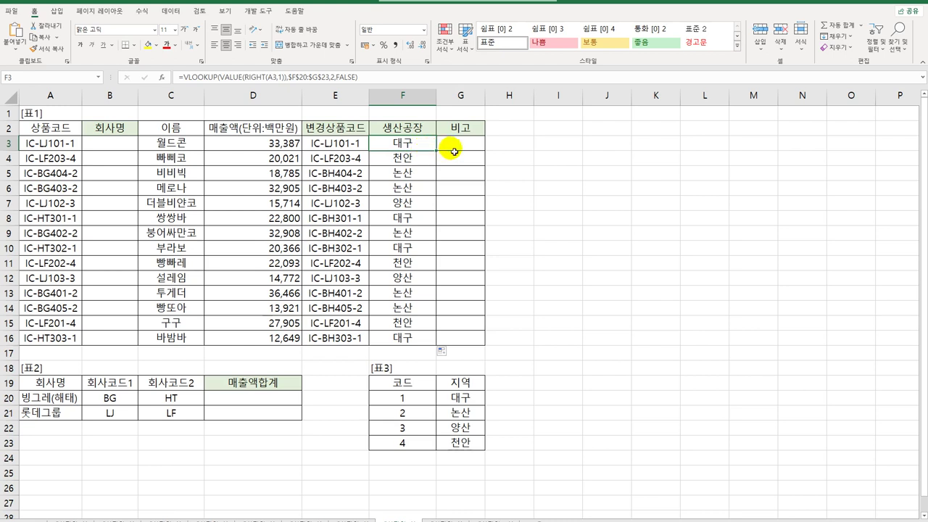
Start a RANK.EQ formula in G3 of the 비고 column with sales cell D3 as the number to rank
left_click(450, 149)
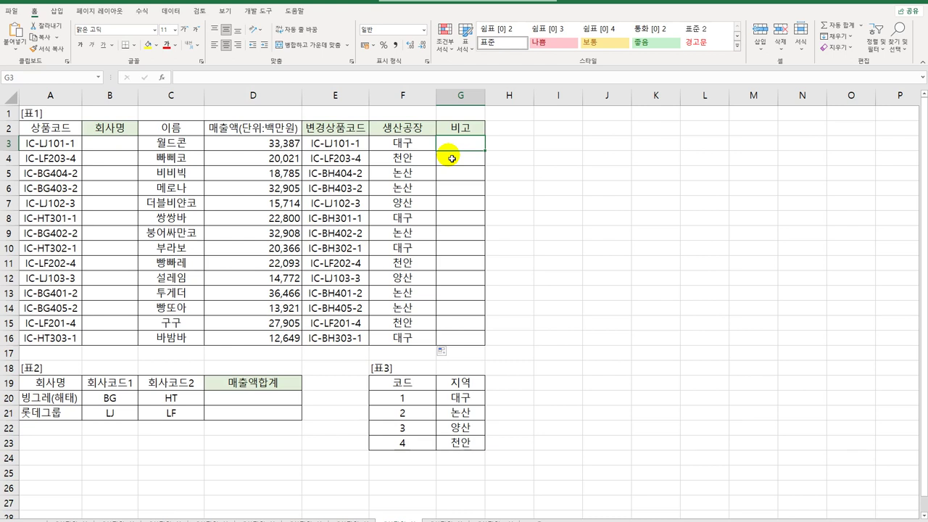
type("=")
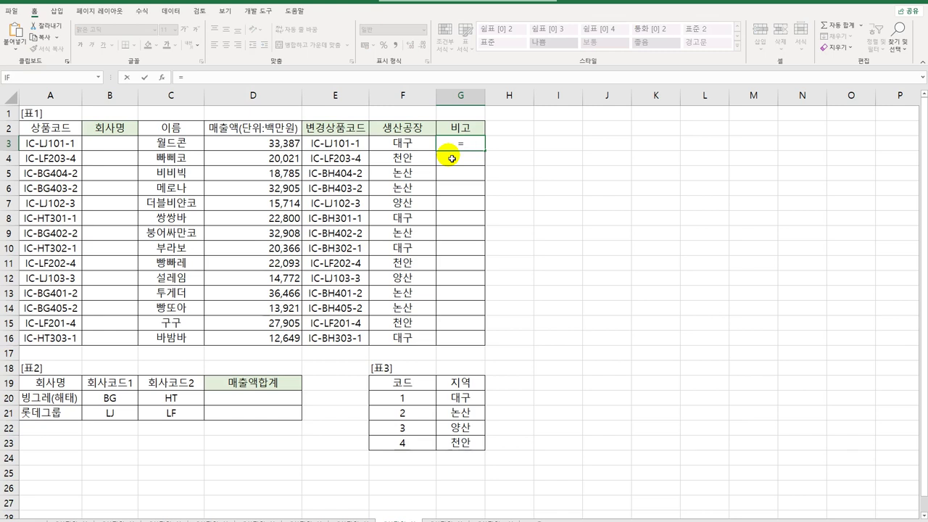
type("rank.")
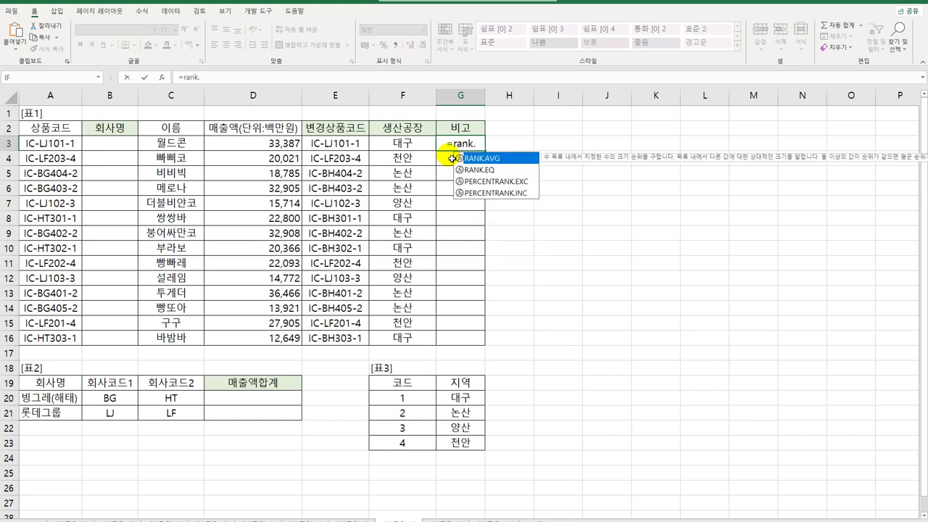
key("Down")
key("Tab")
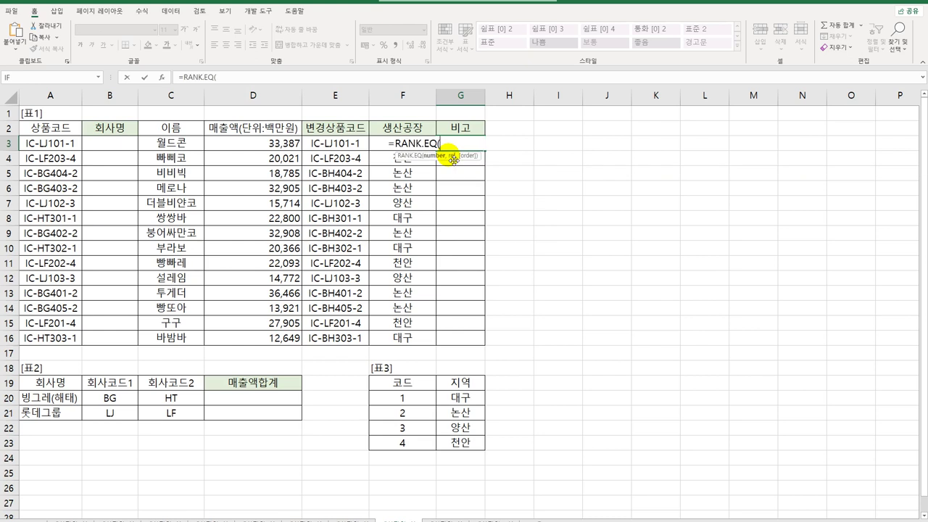
left_click(253, 147)
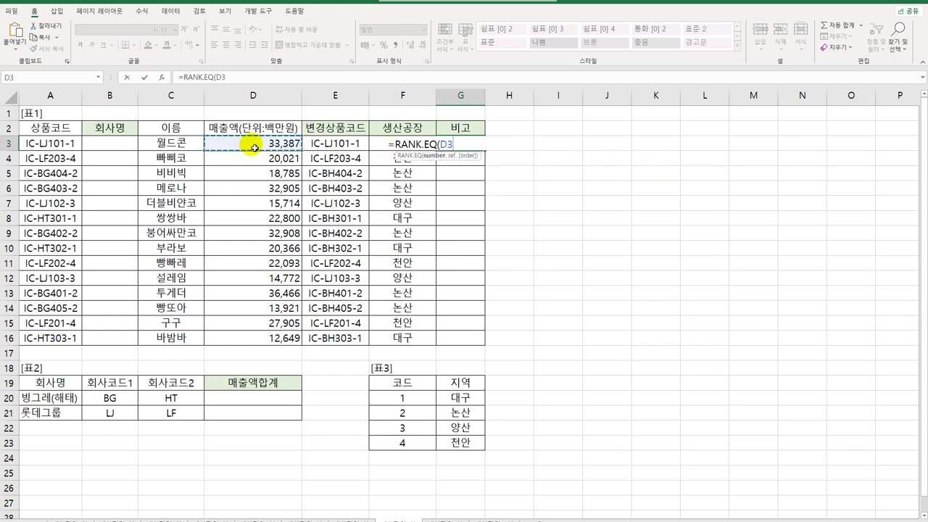
Complete the RANK.EQ in G3 with the absolute range $D$3:$D$16 and descending order 0, and fill it down through G16
type(",")
left_click_drag(255, 147, 276, 341)
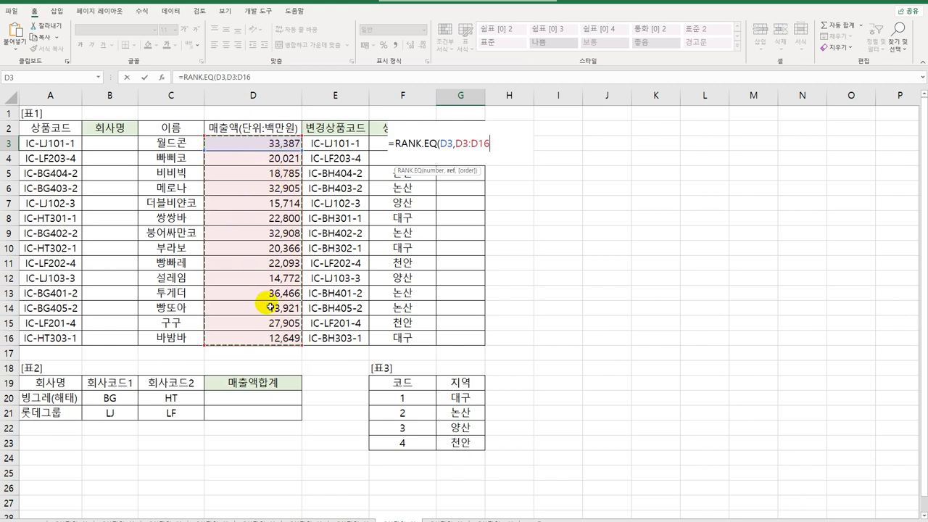
key("F4")
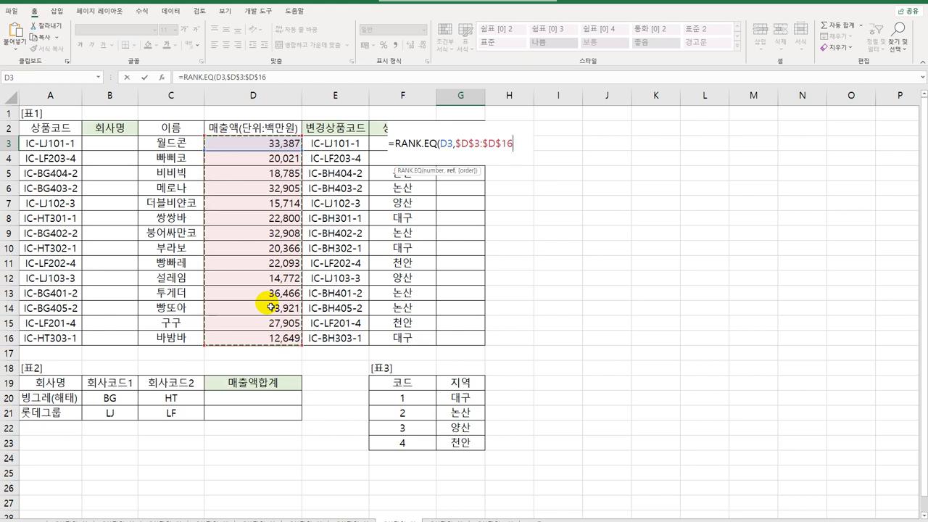
type(",")
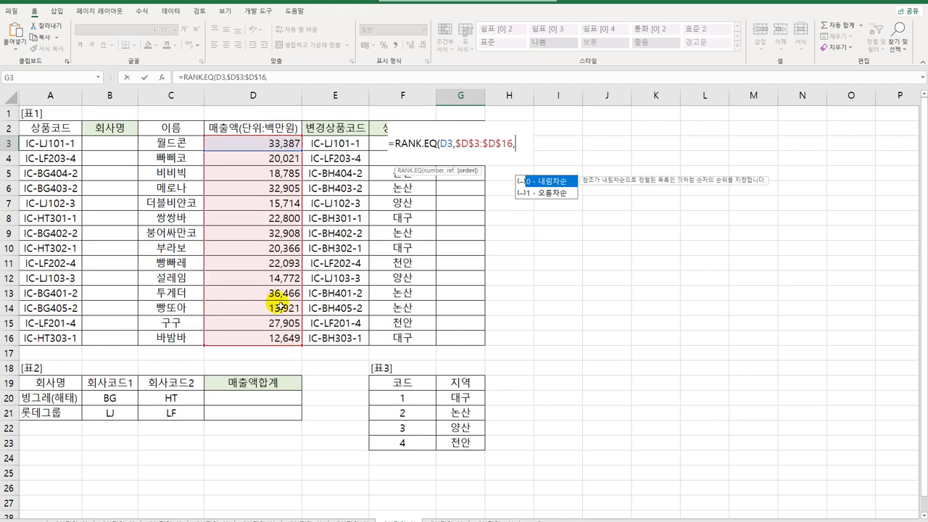
double_click(552, 182)
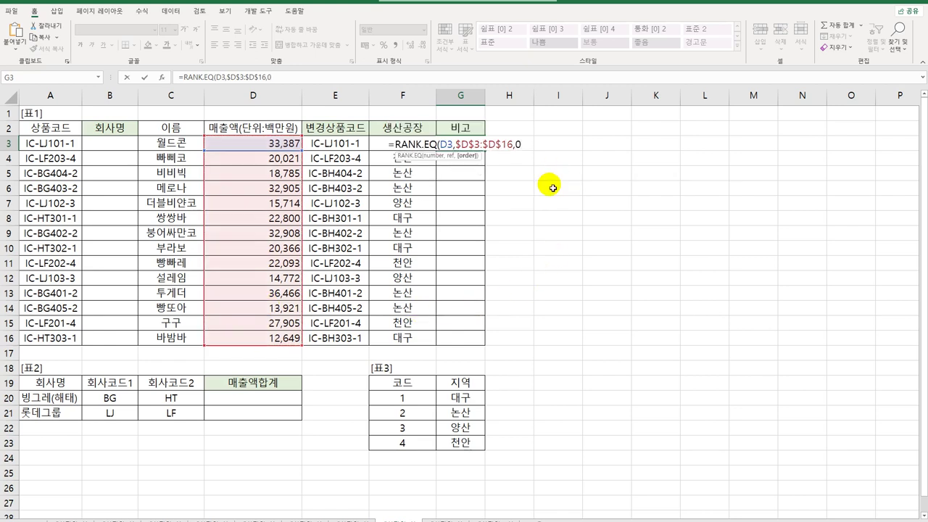
type(")")
key("Return")
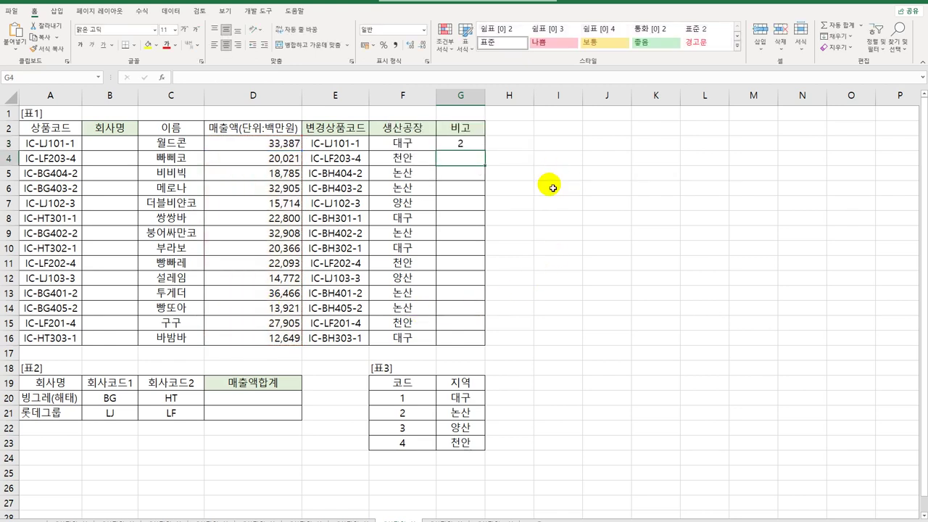
left_click(478, 142)
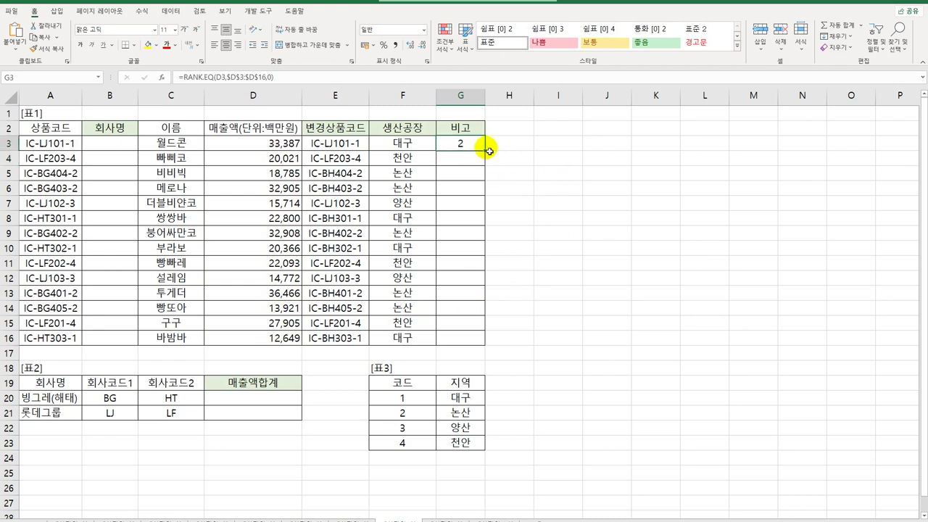
left_click_drag(484, 150, 478, 346)
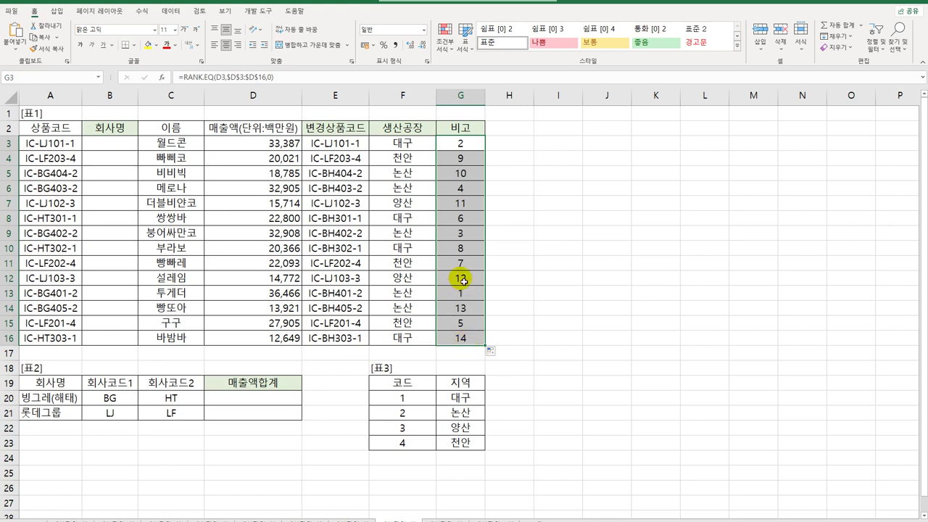
Wrap the RANK.EQ in G3 in an IF function with the condition D3>=AVERAGE($D$3:$D$16)
left_click(459, 150)
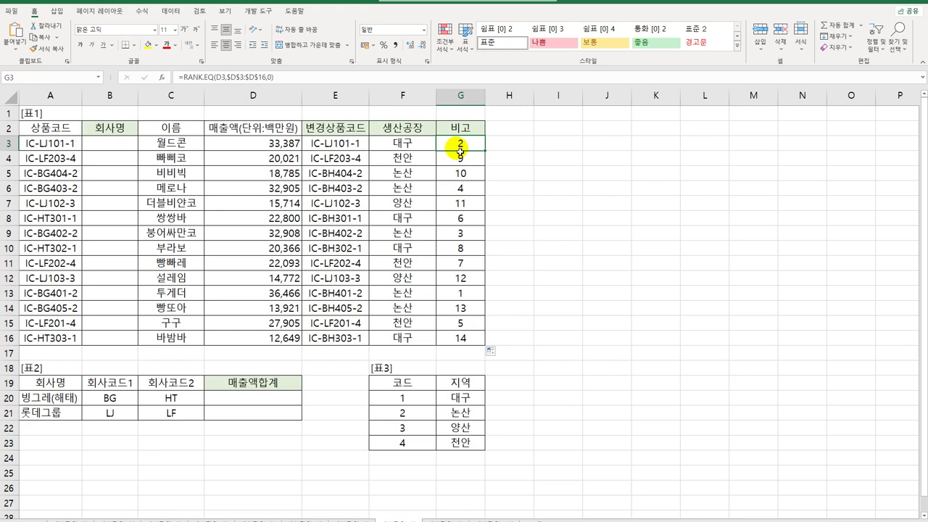
double_click(460, 150)
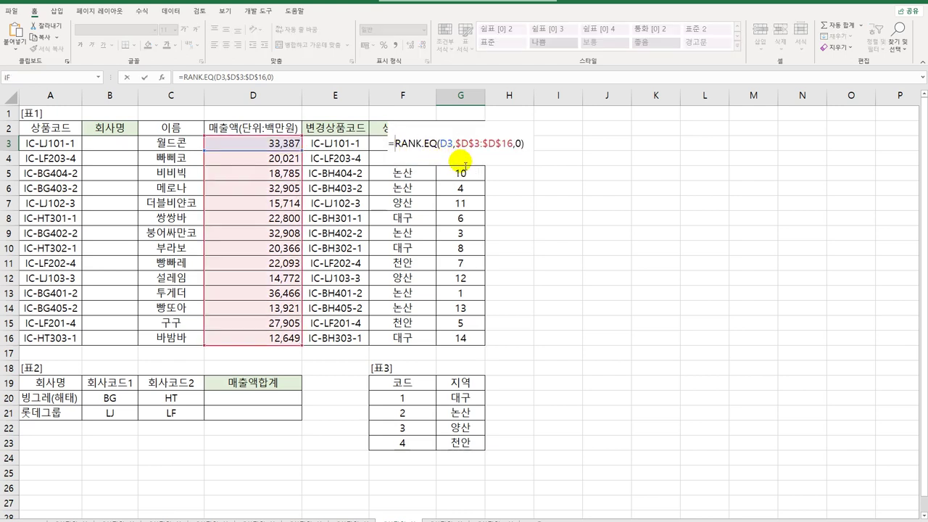
type("if(")
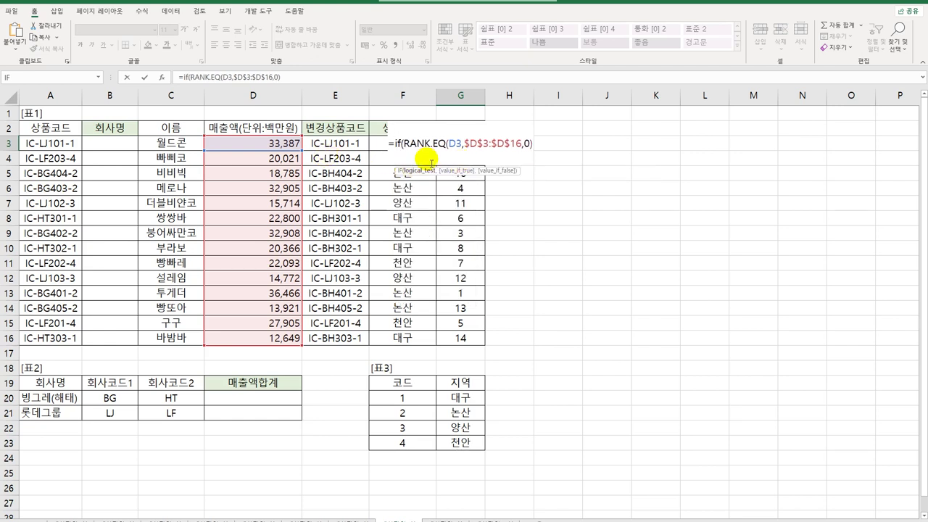
left_click(277, 145)
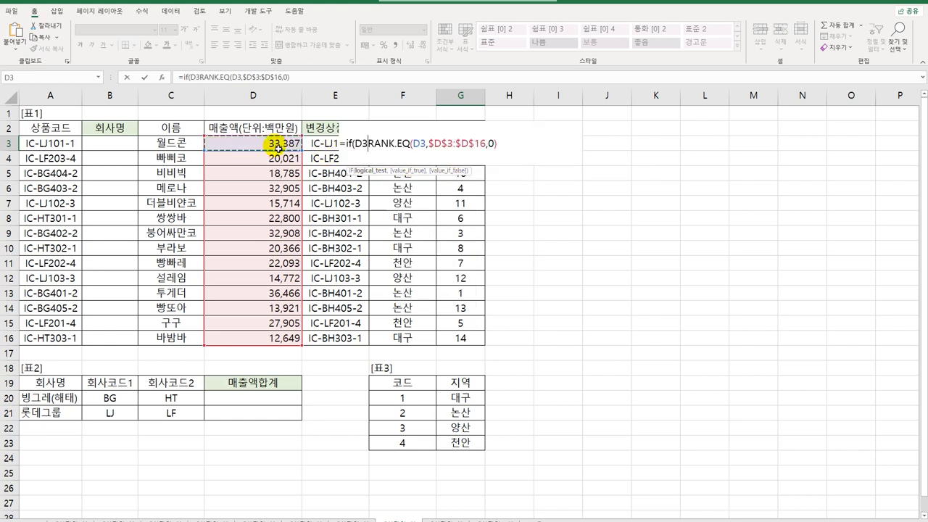
type(">=av")
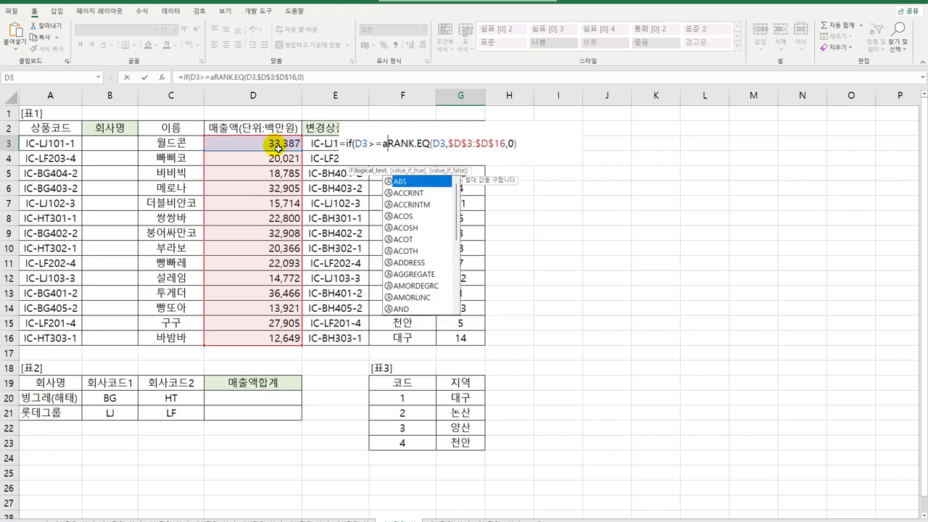
key("Down")
key("Tab")
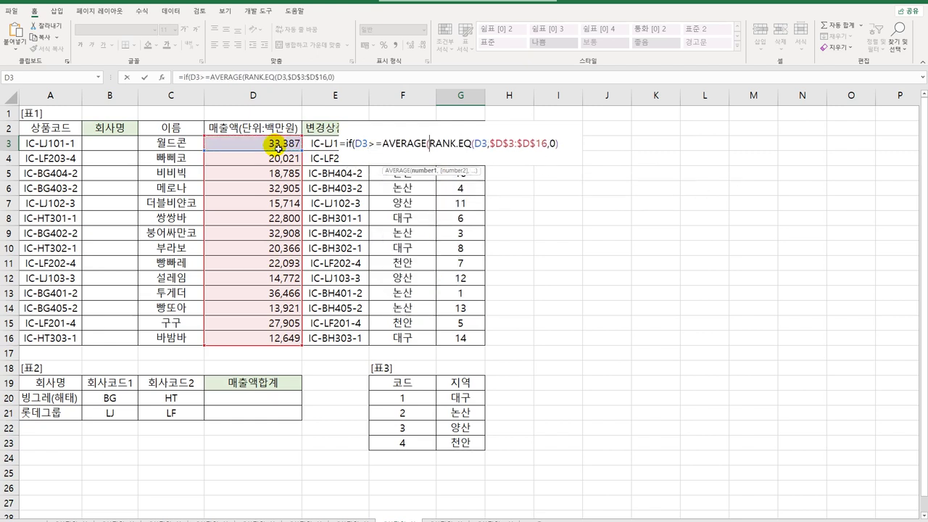
left_click_drag(277, 147, 288, 337)
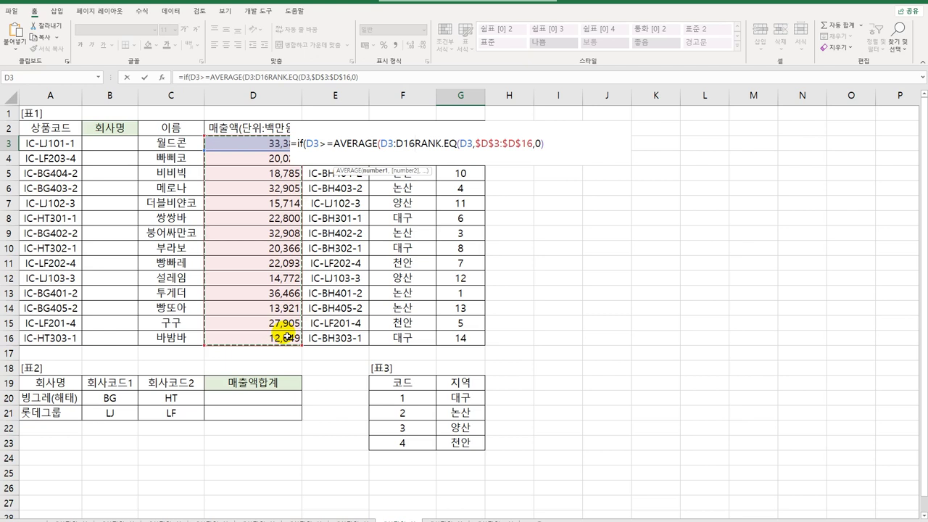
key("F4")
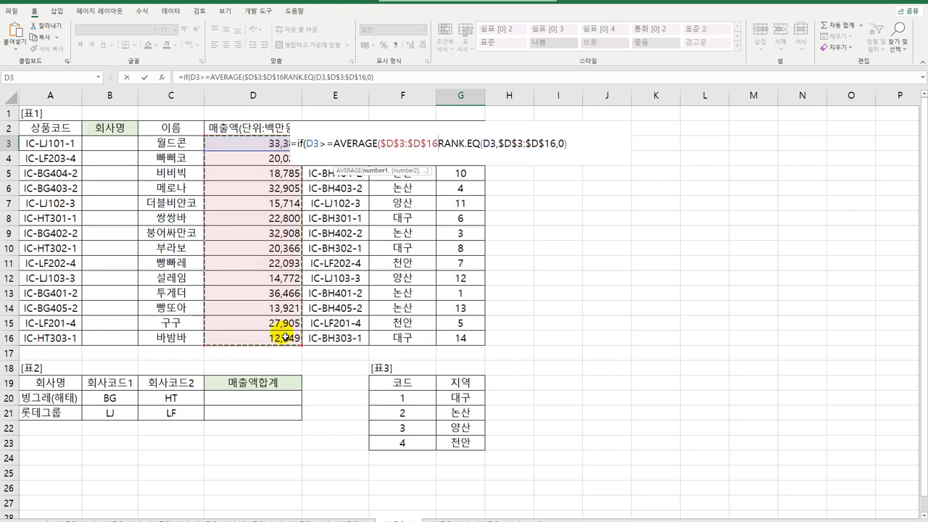
type("),")
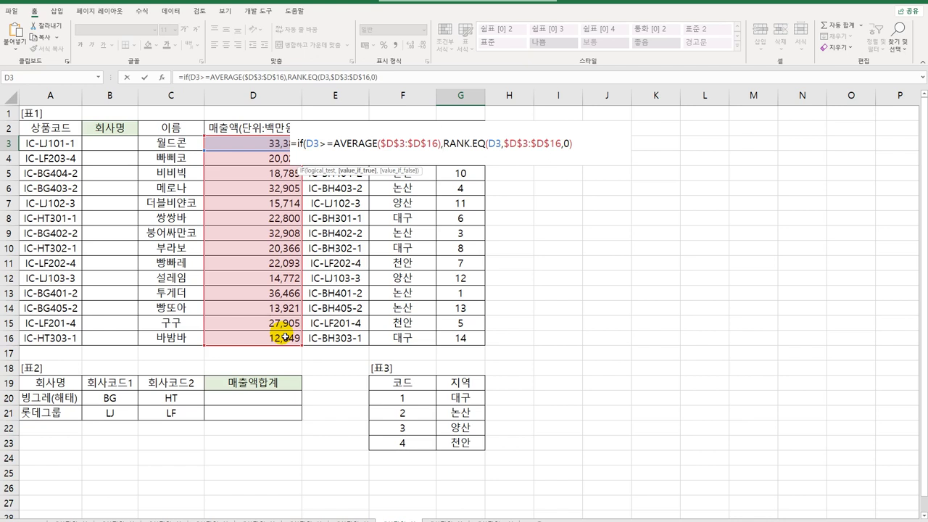
Make the IF's true value in G3 the text "★Top" joined with & to the RANK.EQ result
type("\"a")
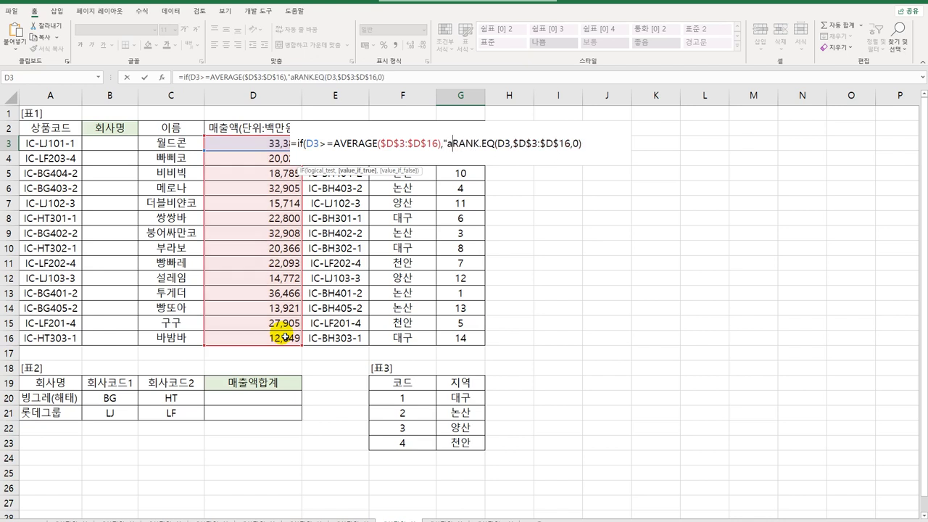
type("ㅇ")
key("Hangul_Hanja")
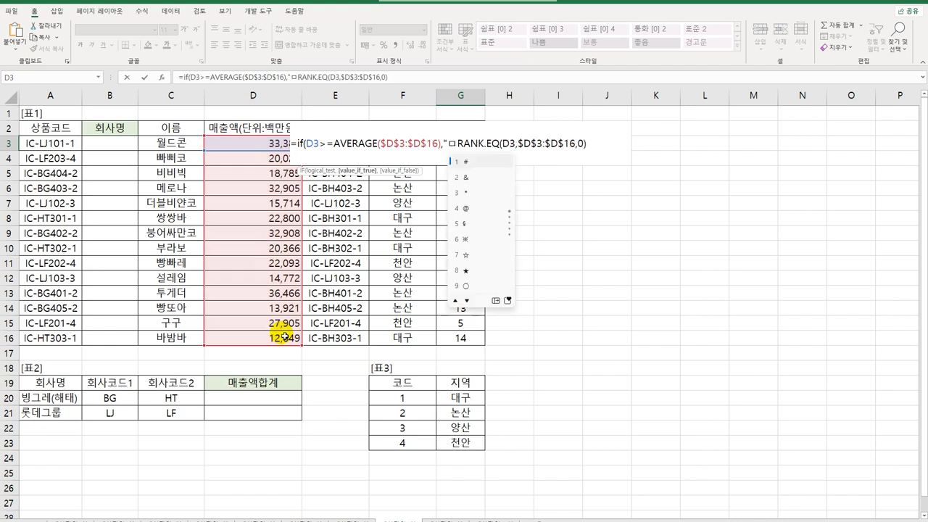
left_click(466, 276)
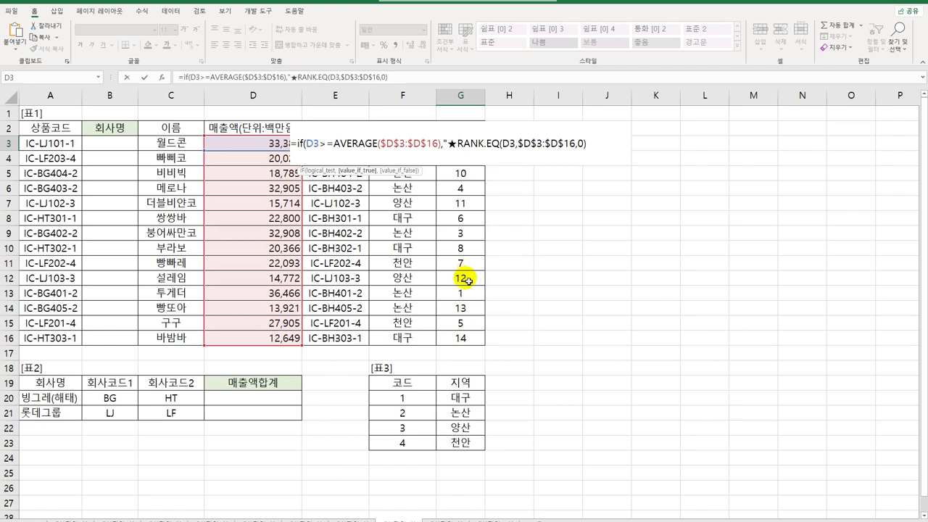
type("Top")
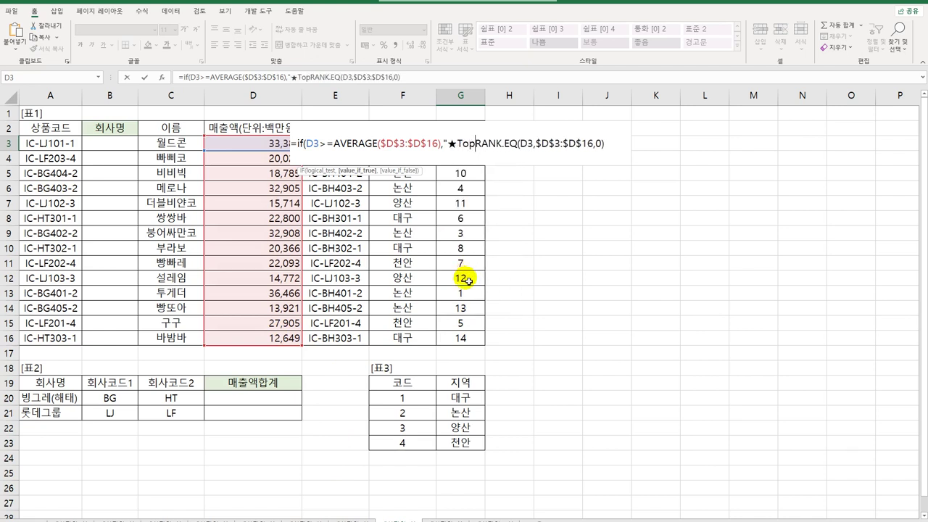
type("\"")
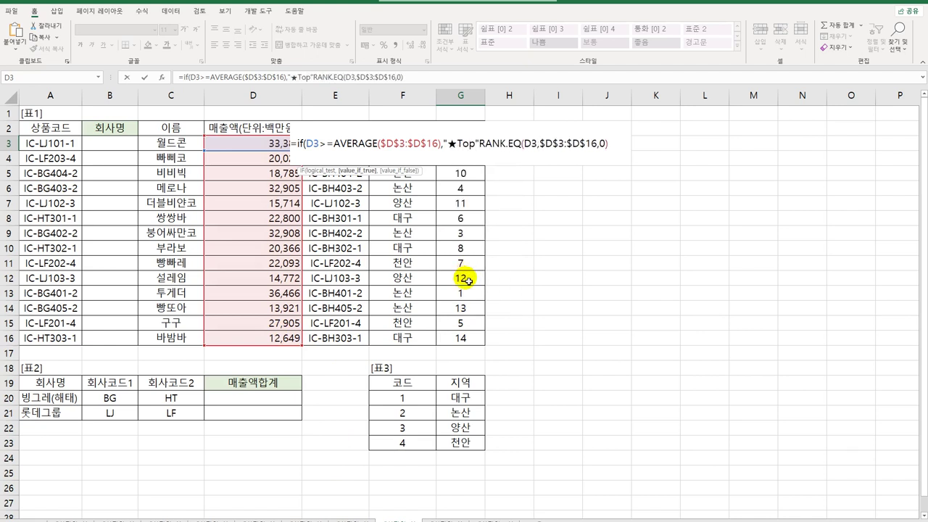
type("&")
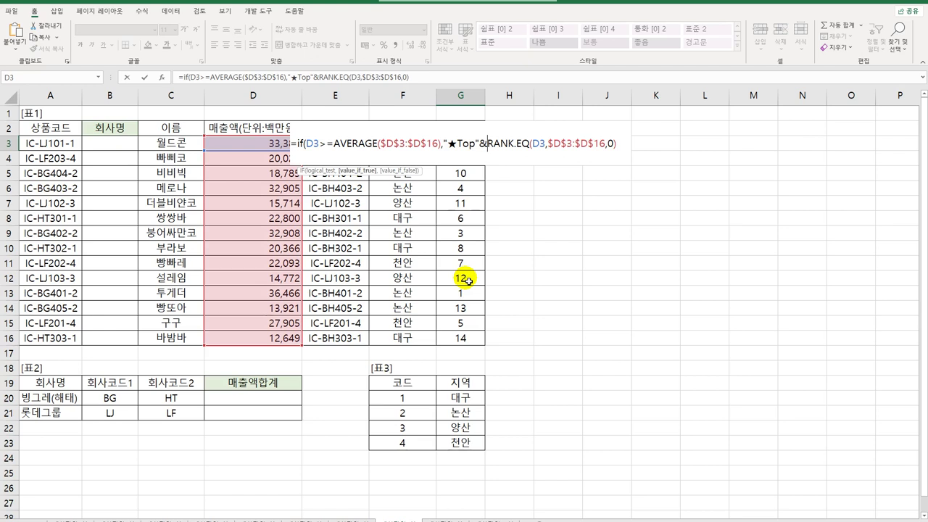
Finish the IF in G3 with an empty string "" as the false value and fill the formula down through G16
left_click(618, 144)
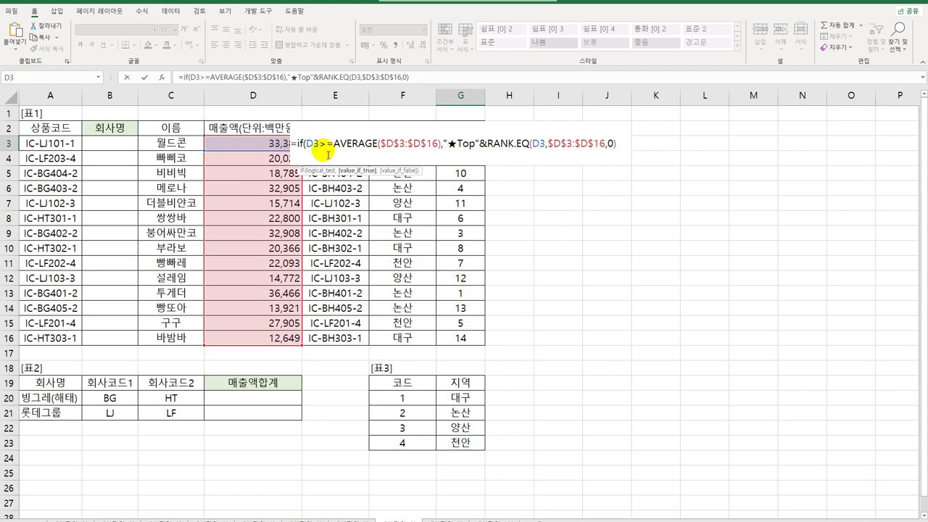
type(",\"\"")
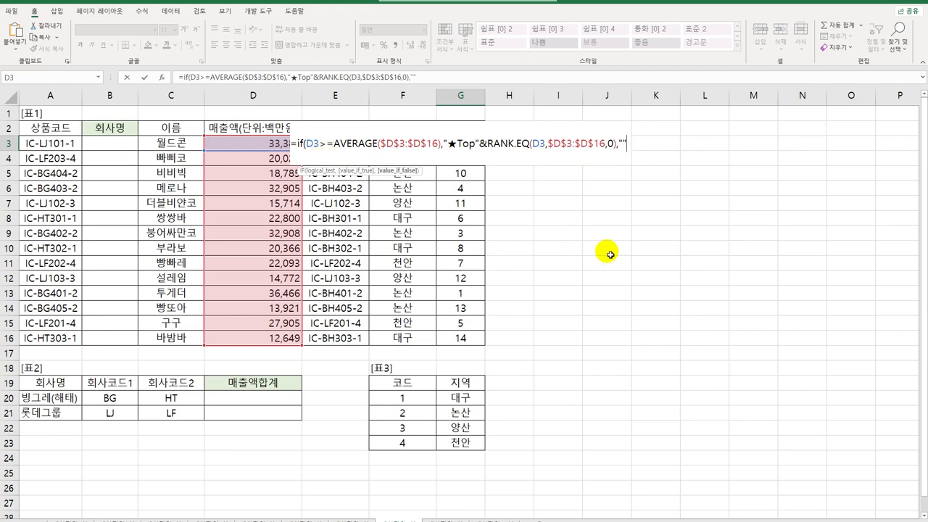
type(")")
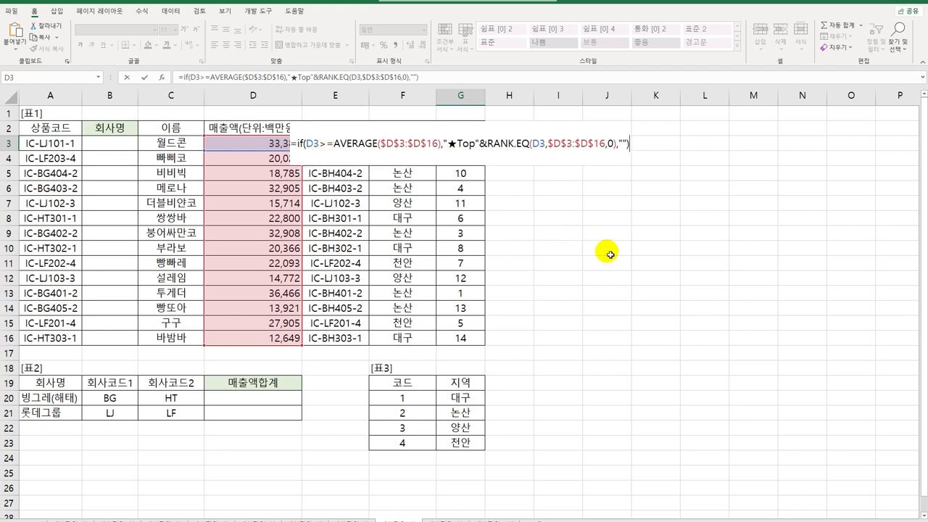
key("Return")
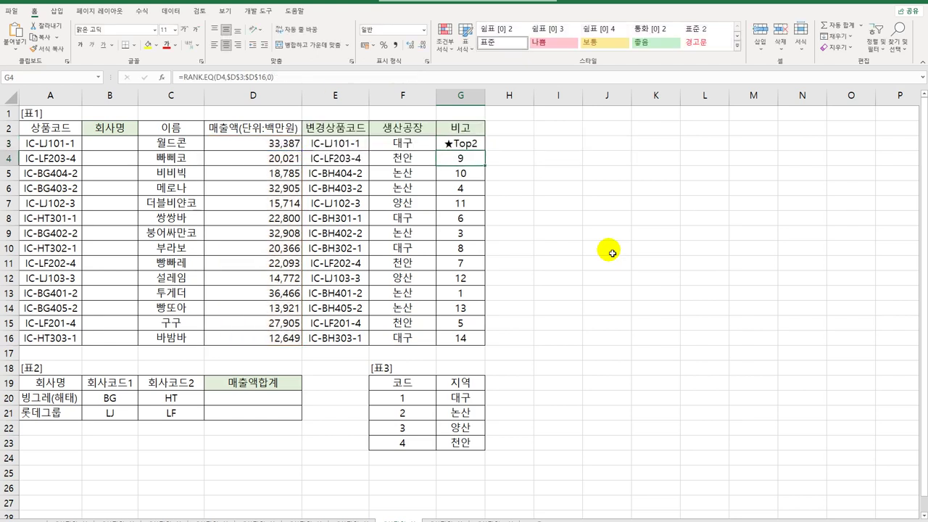
left_click(471, 145)
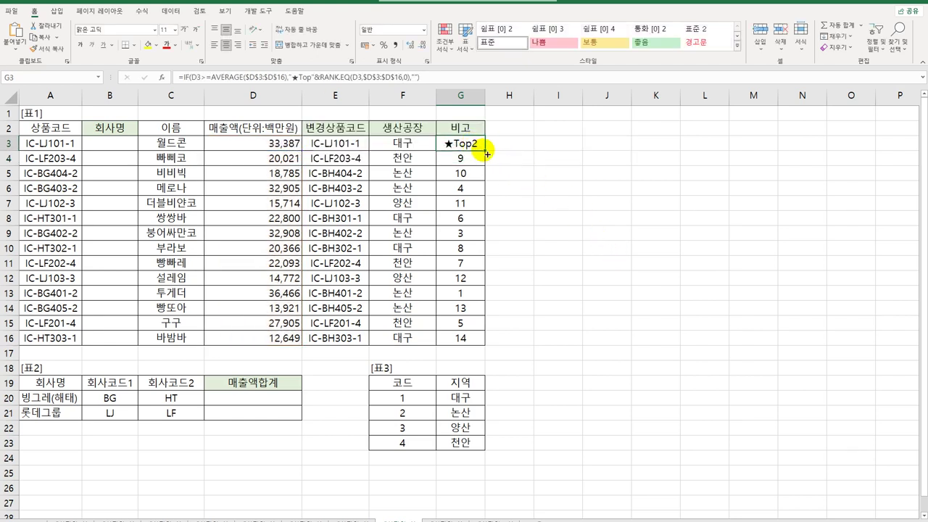
left_click_drag(482, 149, 478, 345)
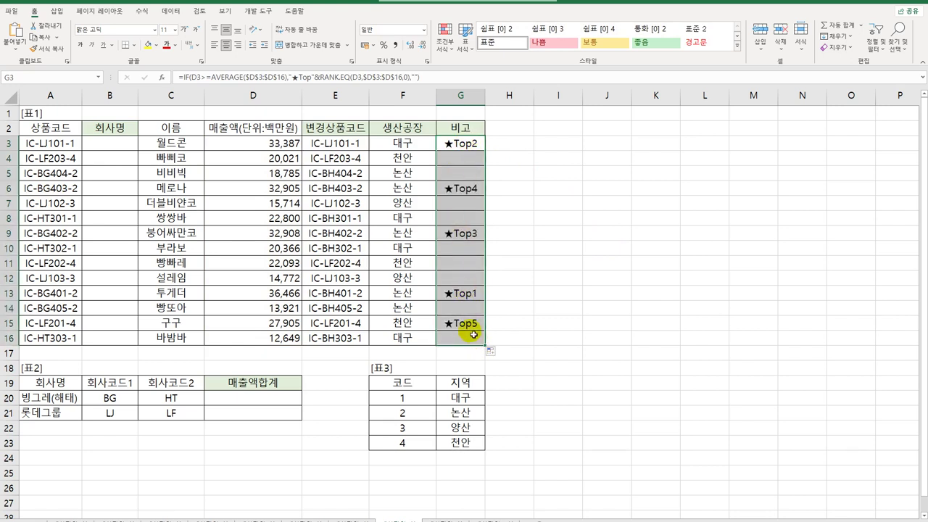
left_click(470, 327)
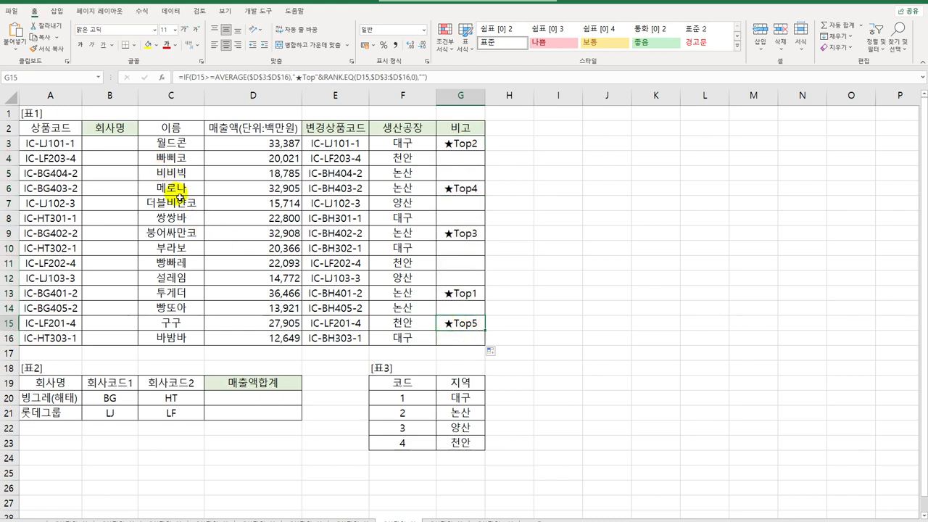
Open the Visual Basic editor from the worksheet with B3 selected and insert a new module
left_click(109, 148)
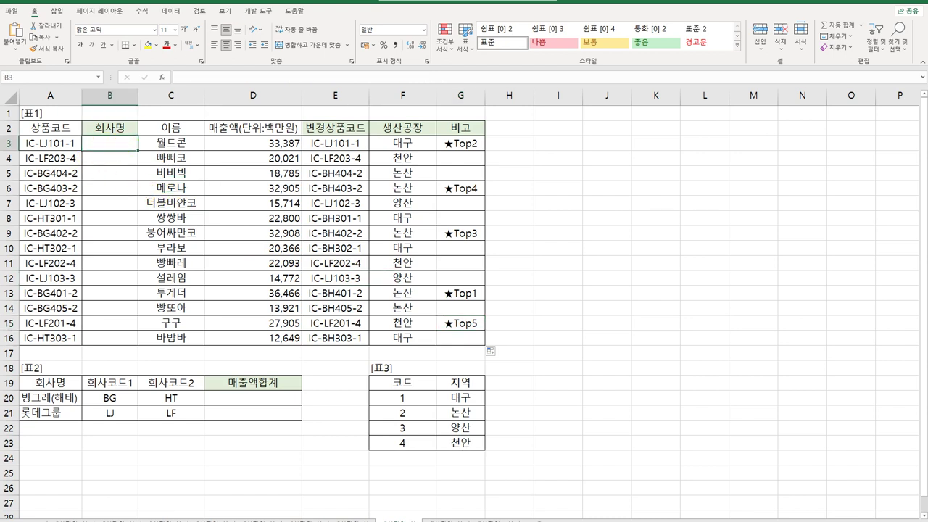
left_click(259, 12)
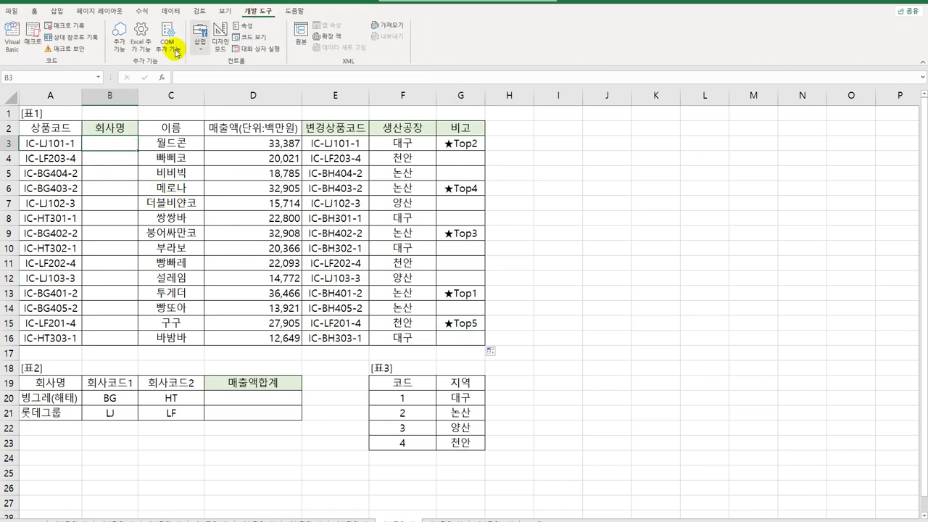
left_click(12, 36)
left_click(384, 3)
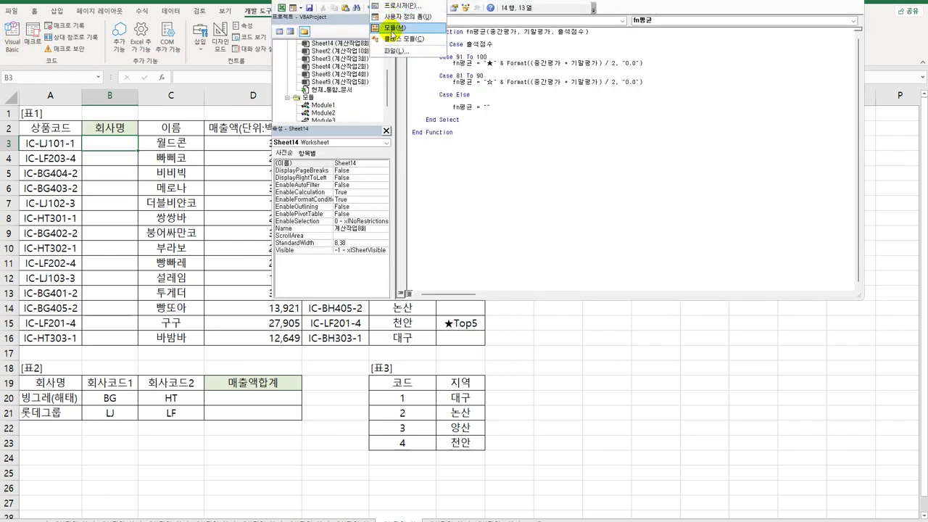
left_click(399, 35)
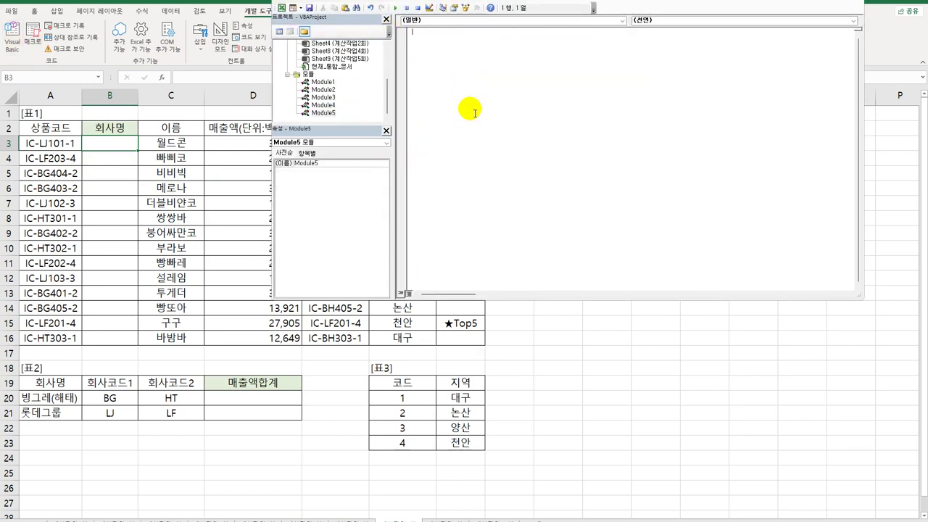
Declare the public function fn회사명 with the argument 상품코드 in the new module
type("publi")
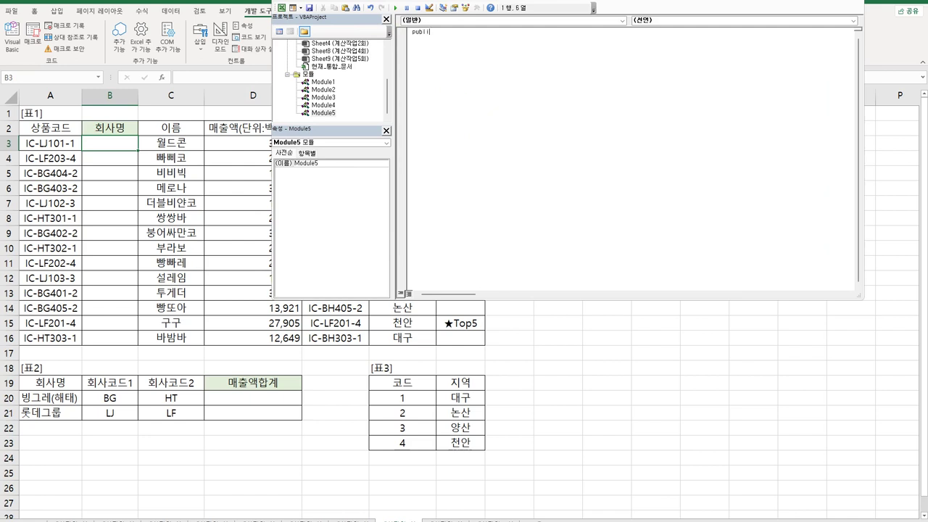
type("c function ")
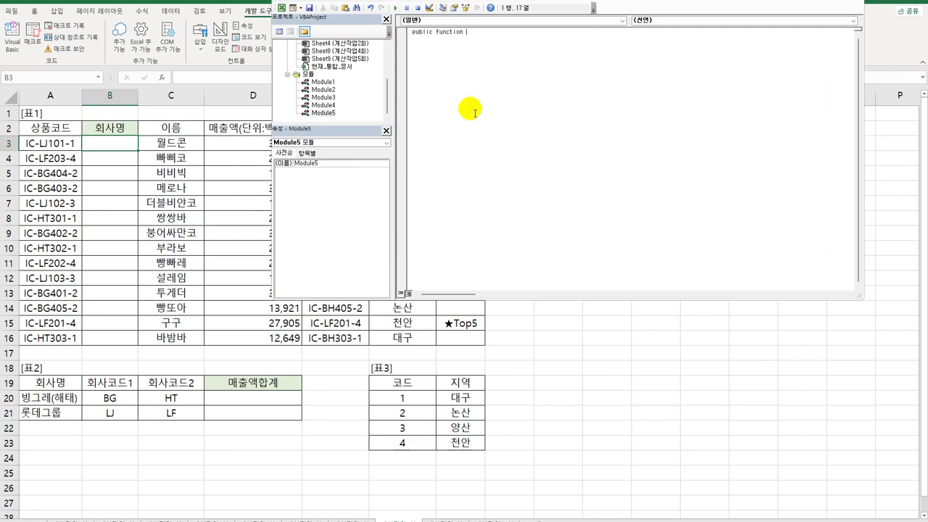
type("fn회사명(상품코드")
left_click(522, 70)
left_click(519, 299)
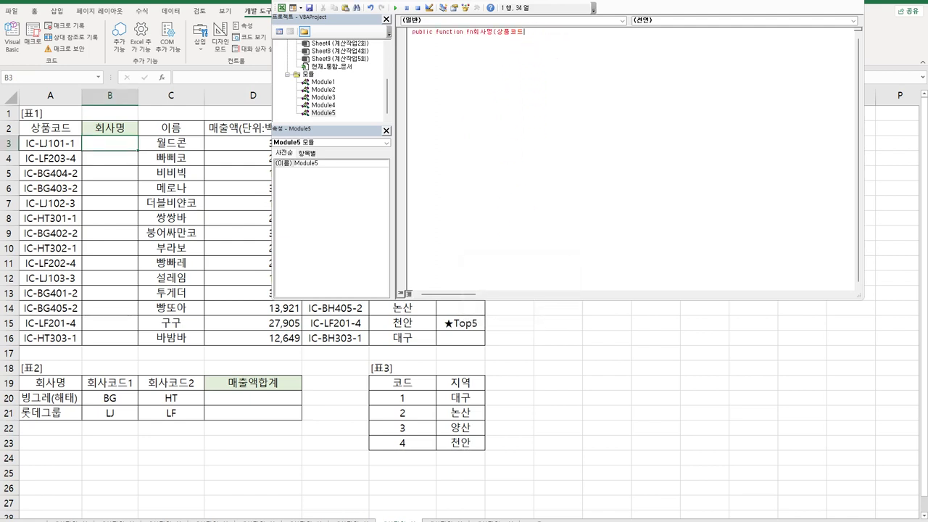
type(")")
key("Return")
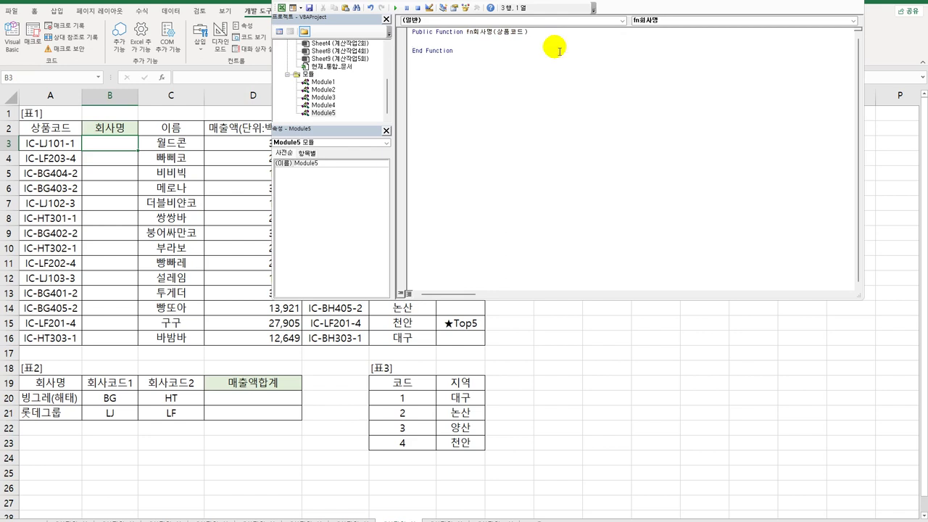
Begin an indented Select Case statement on 상품코드 inside the fn회사명 function
key("Tab")
key("Return")
key("Up")
type("s")
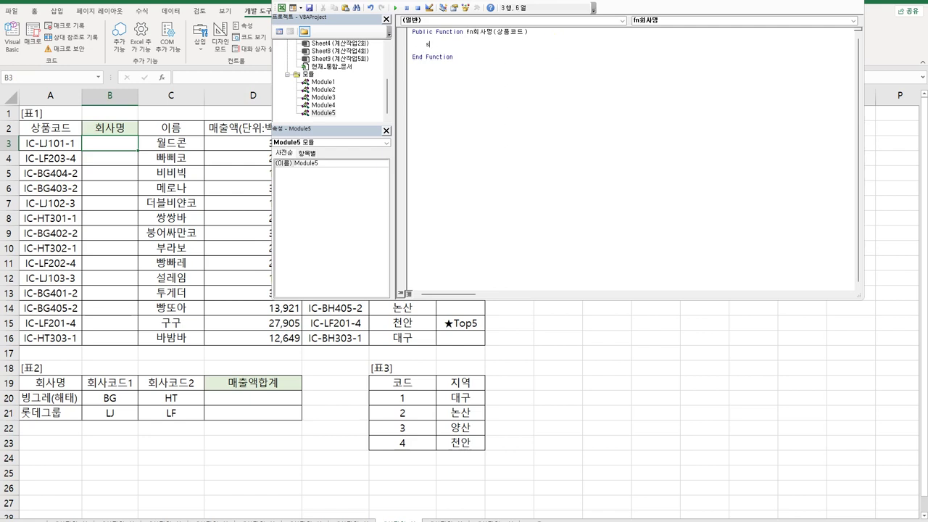
type("elect case ")
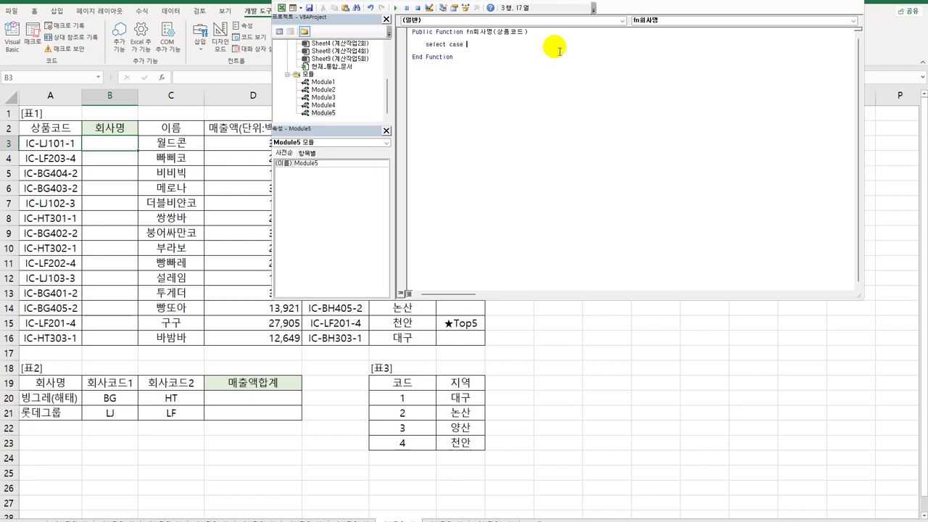
type("상품코드")
key("Return")
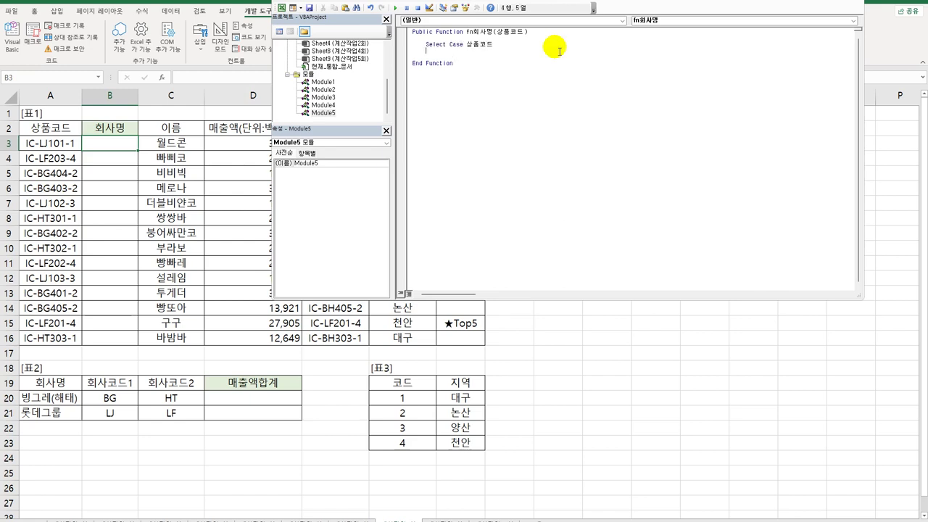
Add a Case "BG" line and change the Select Case expression to Mid(상품코드, 4, 2)
type("case")
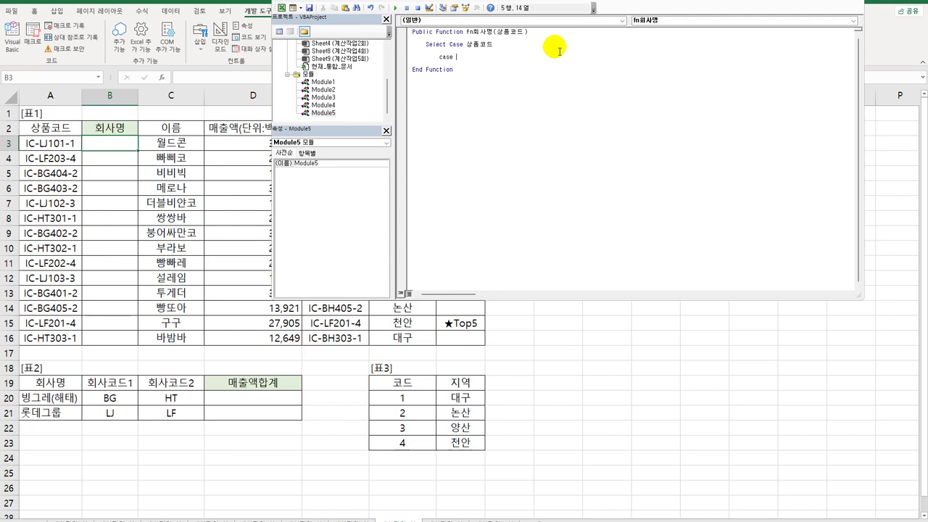
type("\"ㅎ")
key("BackSpace")
type("BG")
key("Up")
key("Up")
type("mid(상품코드")
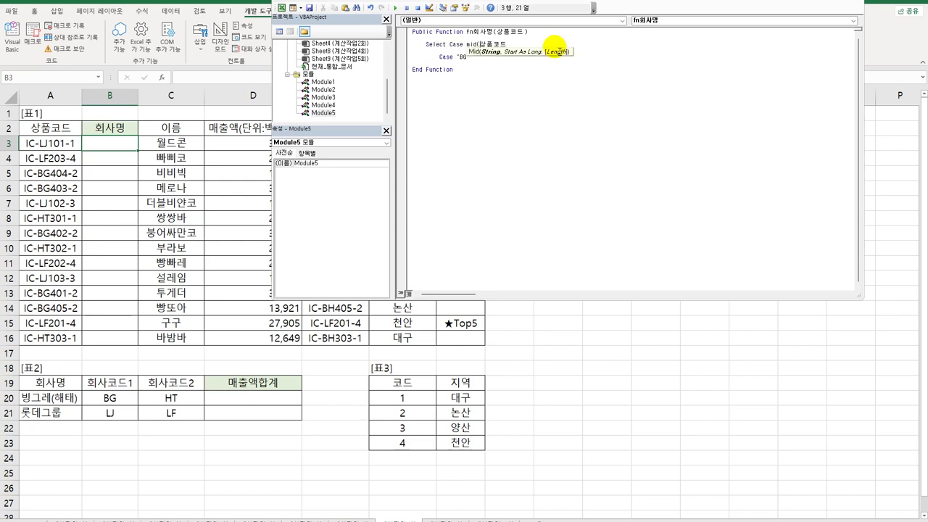
type(",4,2)")
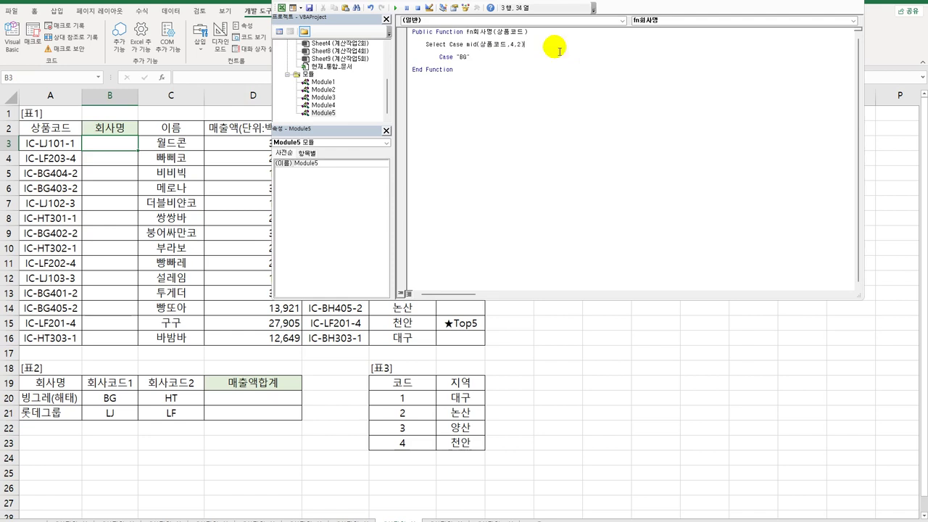
Assign fn회사명 = "빙그레" on an indented line under Case "BG"
key("Down")
key("Down")
key("Return")
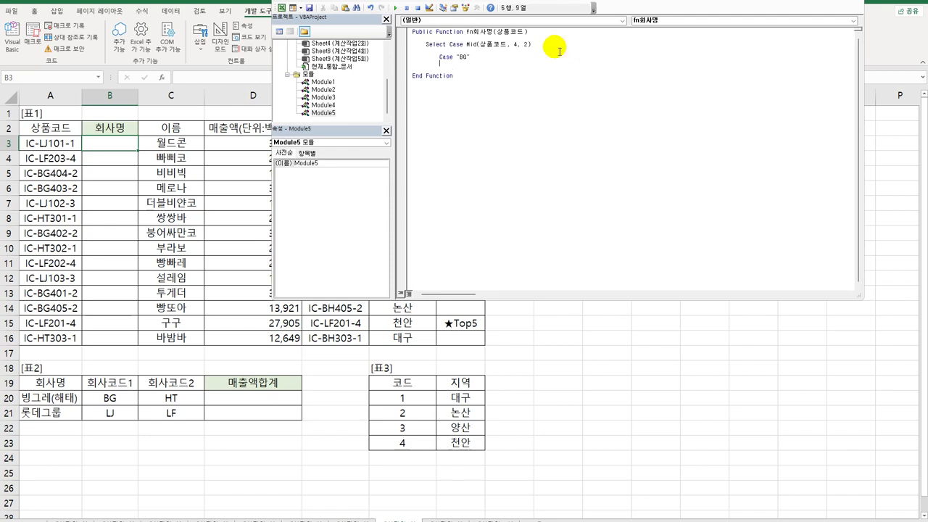
key("Tab")
type("fn회사명 = \"빙그레\"")
key("Return")
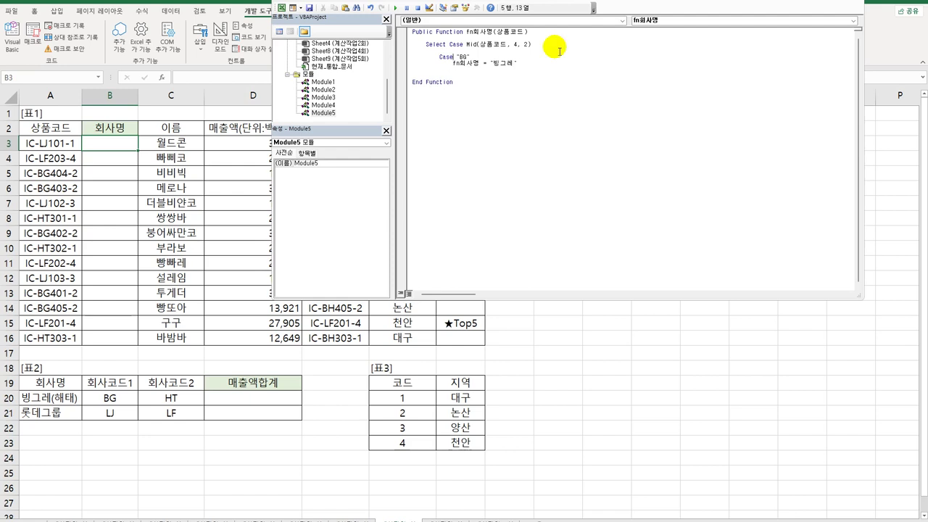
Copy the two-line Case "BG" block and paste it below the original, separated by a blank line
key("Home")
key("shift+Down")
key("shift+End")
key("ctrl+c")
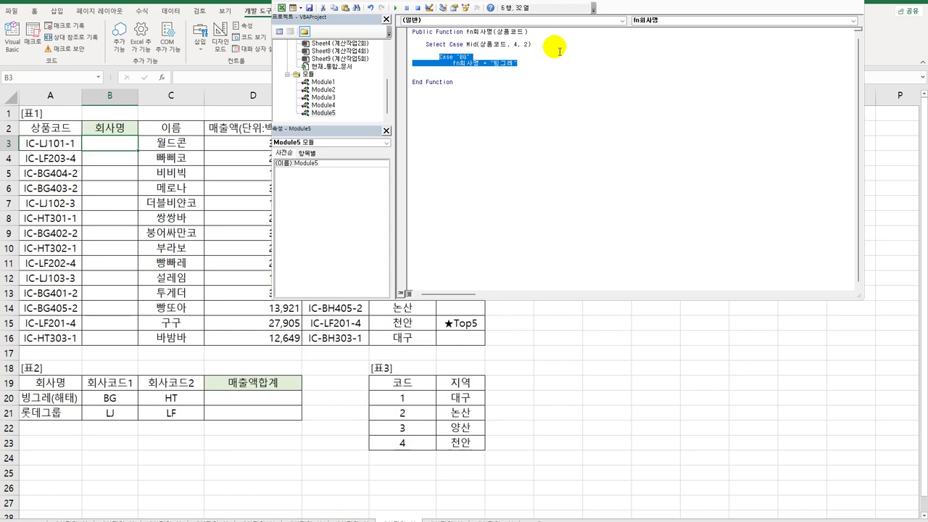
key("Down")
key("Return")
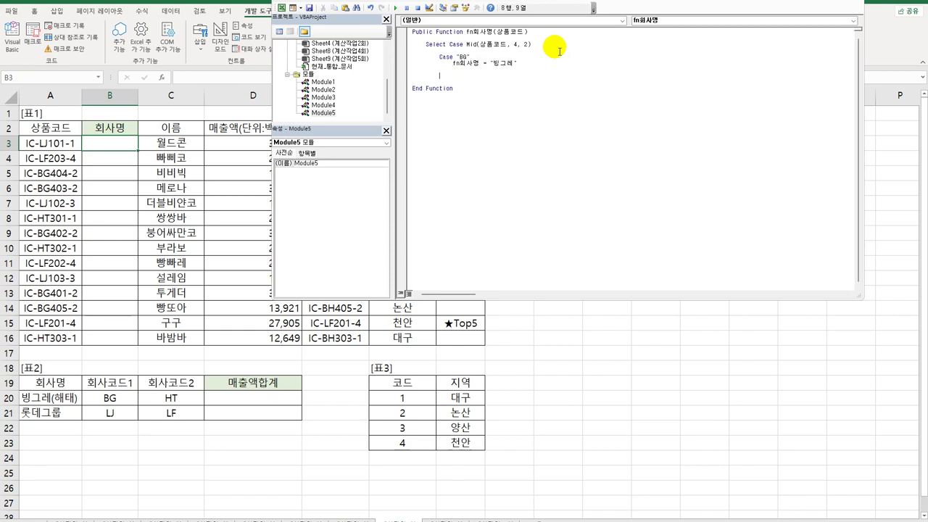
key("ctrl+v")
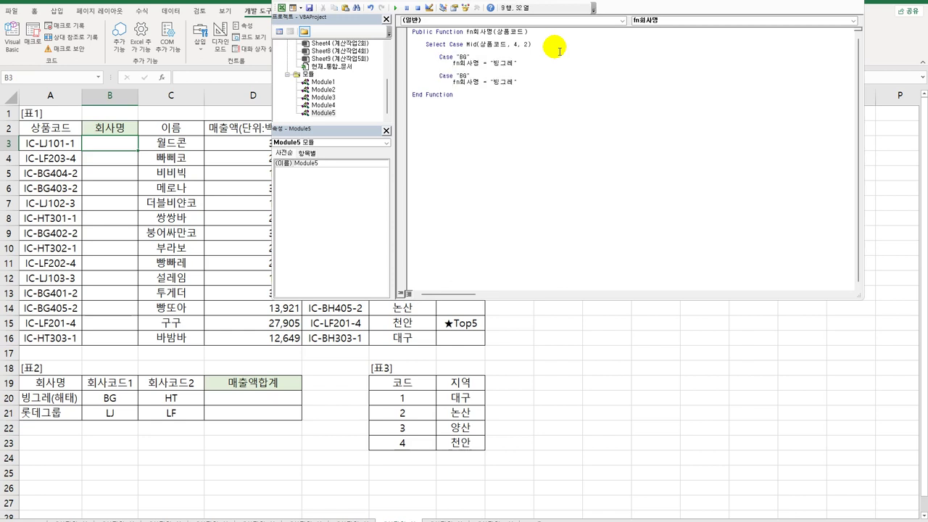
Change the pasted block's case value to "HT" and its company name to "해태제과"
key("Up")
key("shift+Right")
key("shift+Right")
type("HT")
key("End")
key("shift+Left")
key("shift+Left")
key("shift+Left")
type("go")
key("BackSpace")
key("BackSpace")
type("해태제과")
key("Return")
key("Return")
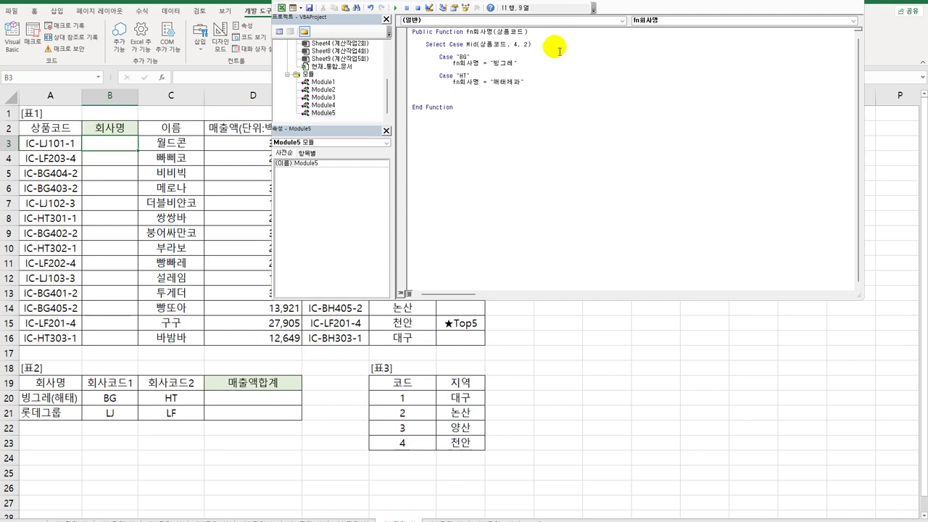
Paste another case block below and change it to Case "LJ" with the company name "롯데제과"
key("ctrl+v")
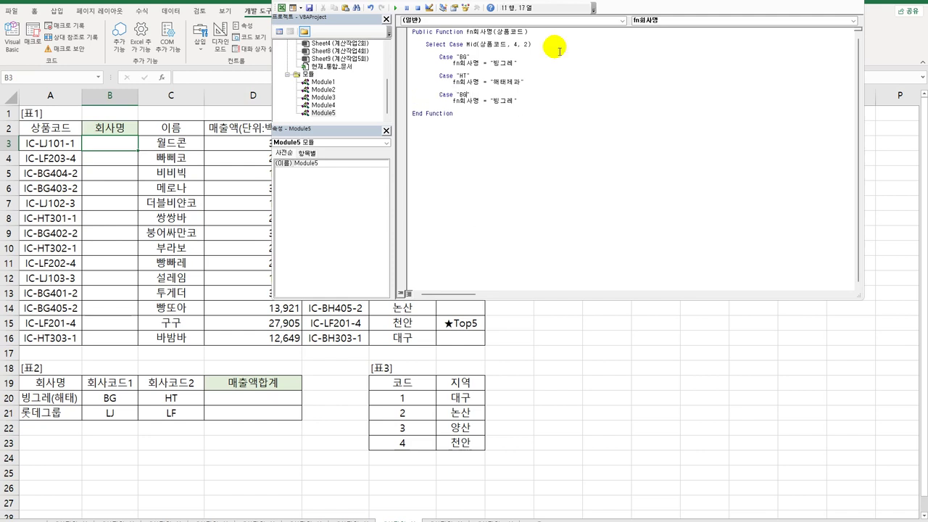
key("shift+Left")
key("shift+Left")
type("L")
key("End")
key("shift+Left")
key("shift+Left")
key("shift+Left")
type("롯데제과")
key("Return")
key("Return")
Paste a fourth case block and change it to Case "LF" with the company name "롯데푸드"
key("ctrl+v")
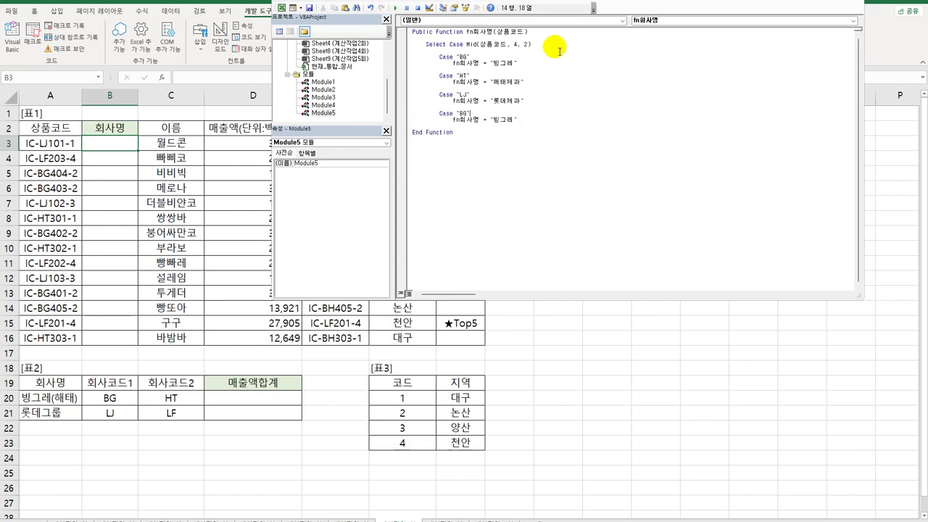
key("shift+Left")
key("shift+Left")
type("LF")
key("End")
key("shift+Left")
key("shift+Left")
key("shift+Left")
type("롯데푸드")
key("Return")
key("Return")
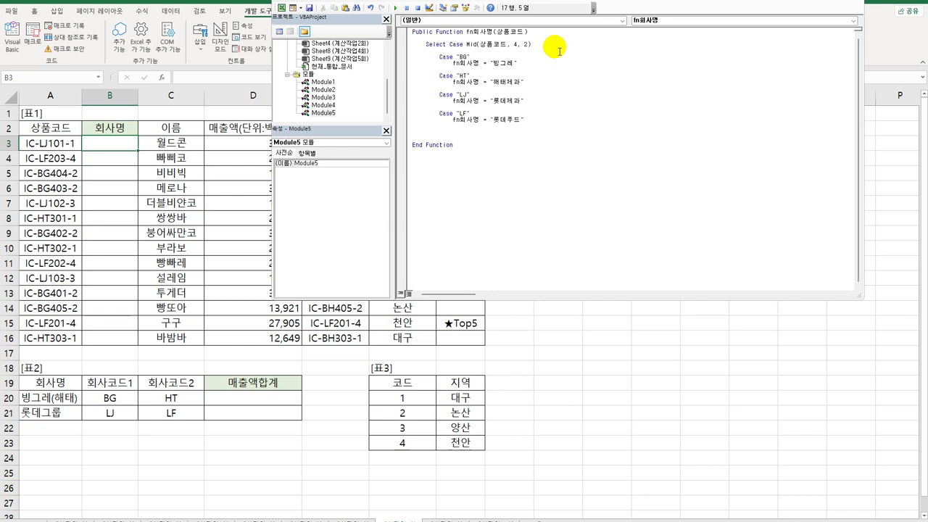
Close the case block with End Select and return to the Excel worksheet
type("end select")
key("Return")
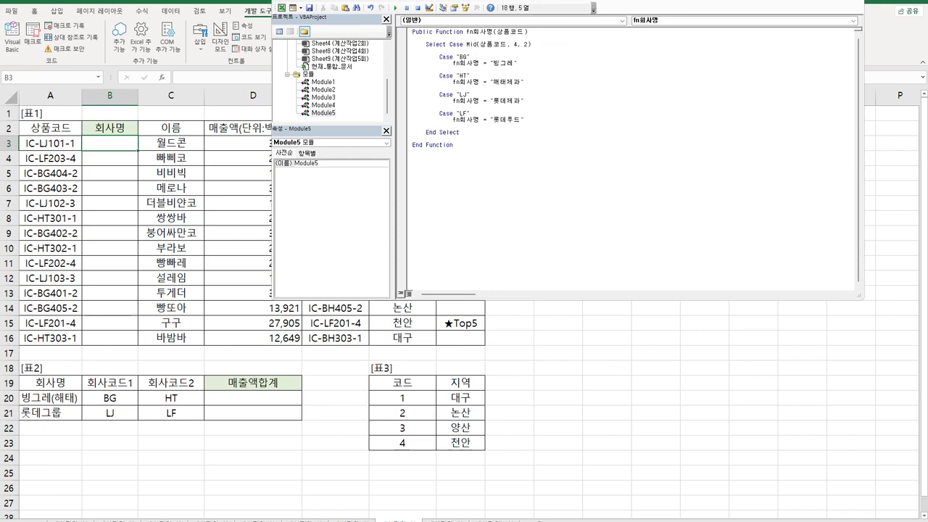
key("alt+F11")
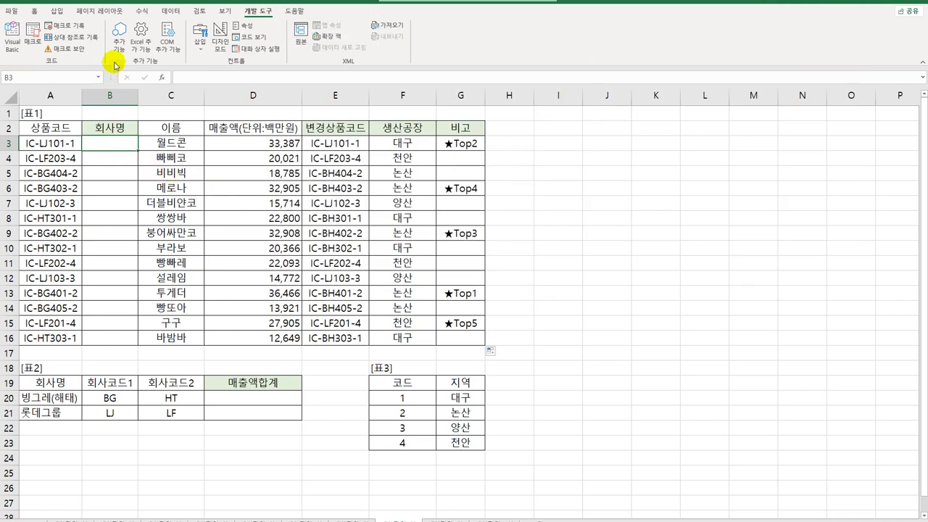
Insert the user-defined function fn회사명 in B3 with A3 as its argument and fill it down through B16
left_click(162, 77)
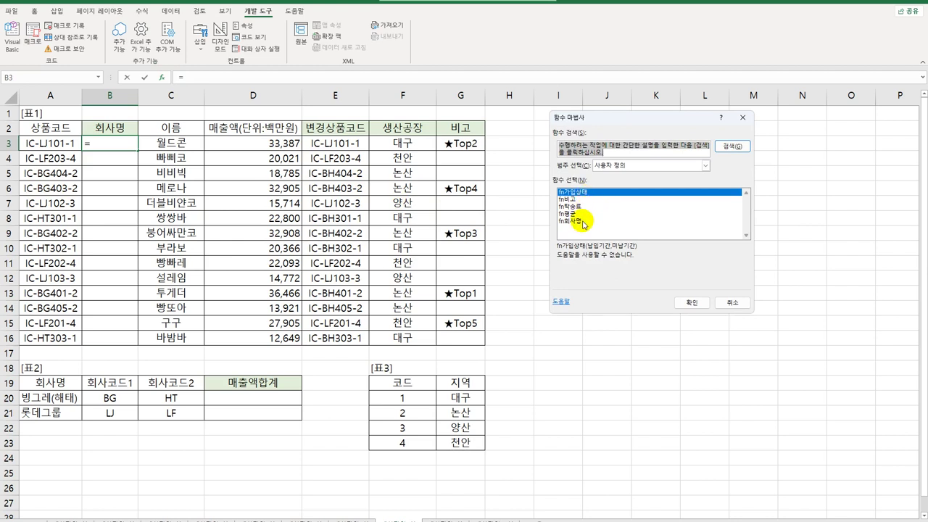
left_click(578, 220)
left_click(685, 303)
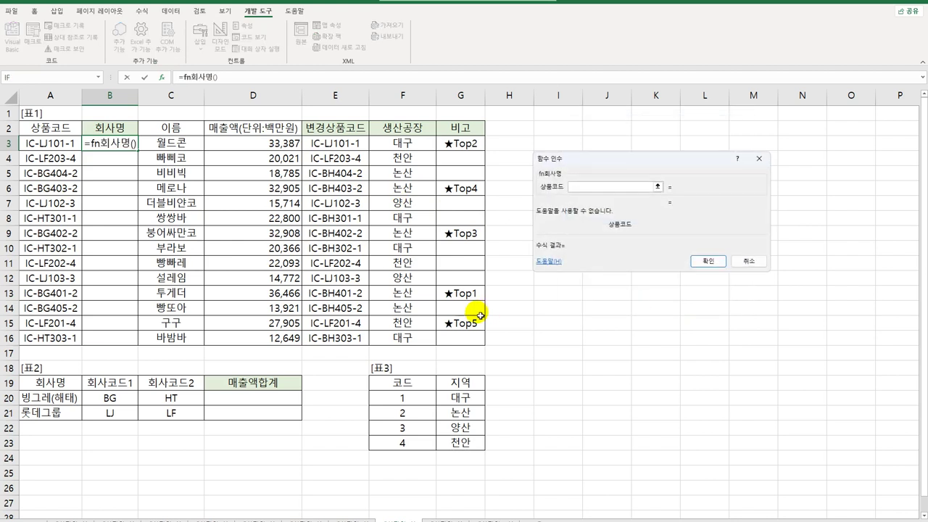
left_click(59, 143)
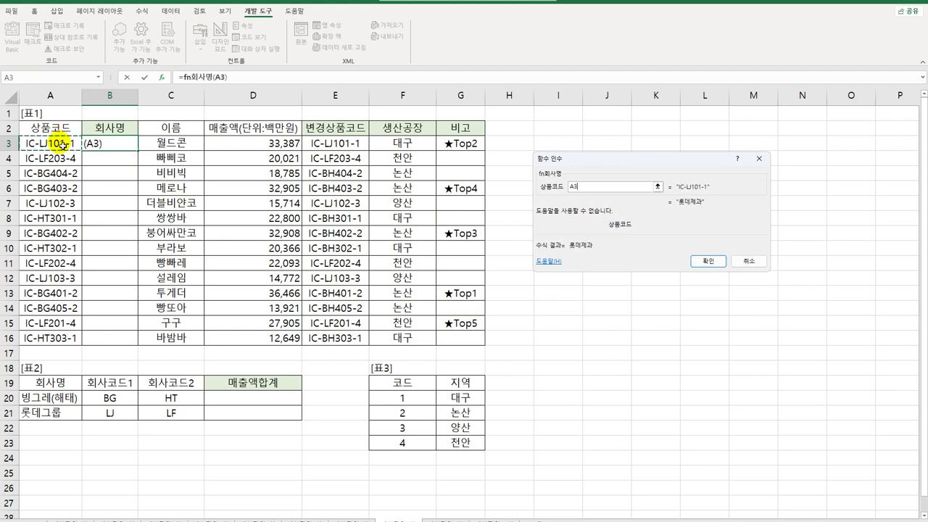
left_click(709, 262)
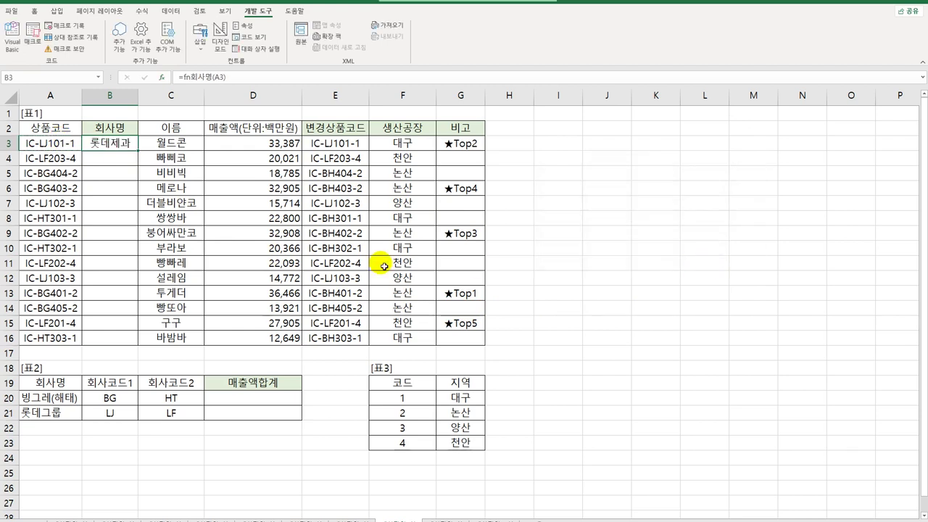
double_click(140, 152)
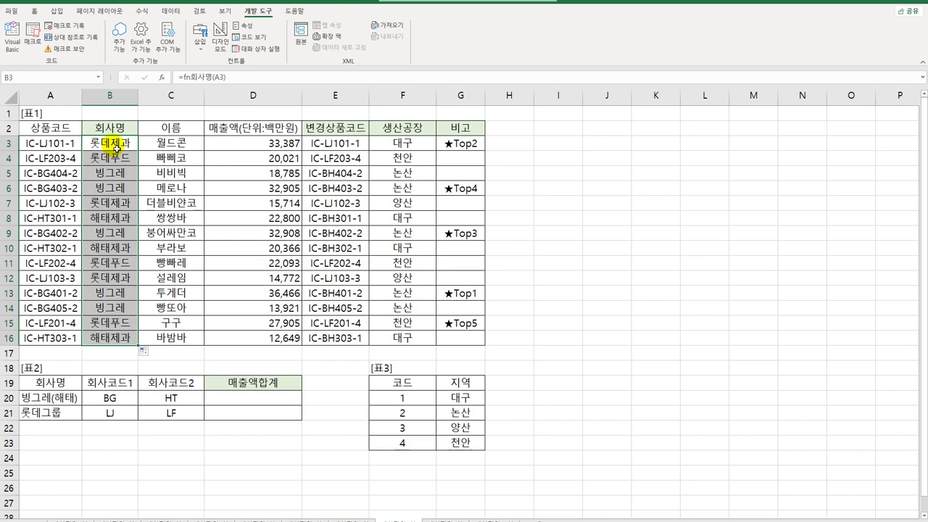
Examine the empty 매출액합계 cells D20:D21 in 표2 and the company codes in B20 and C20
left_click(261, 397)
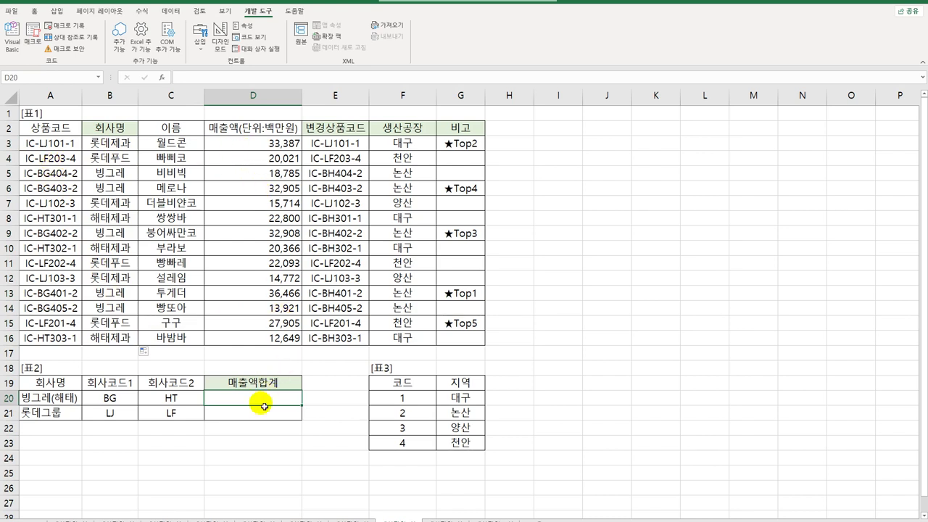
key("Return")
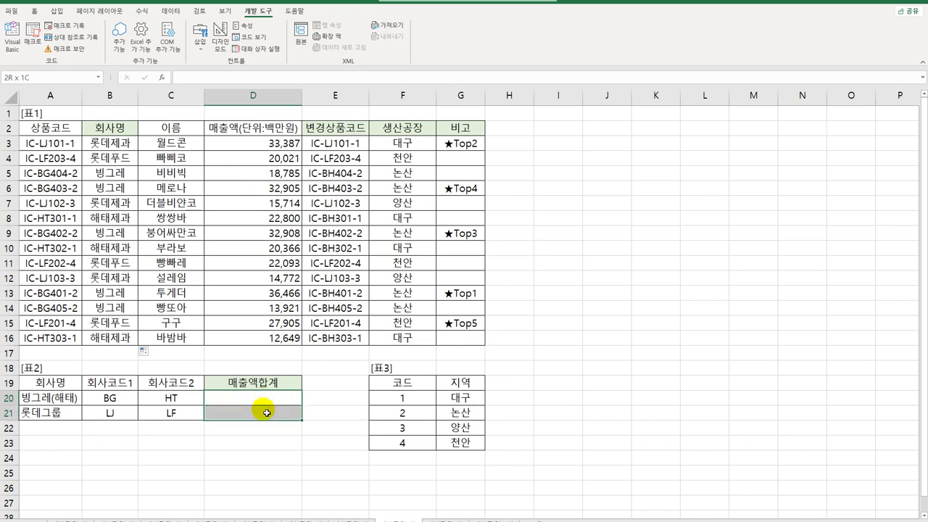
left_click(269, 401)
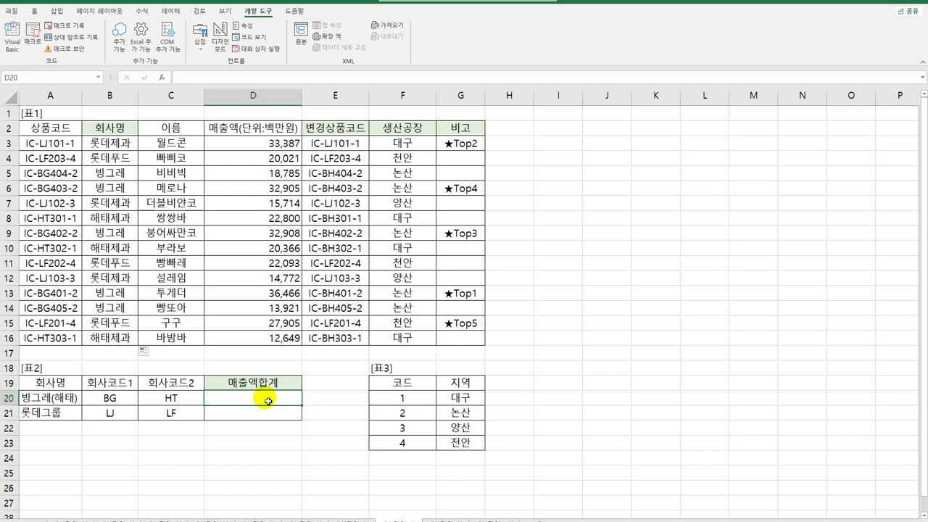
left_click(120, 401)
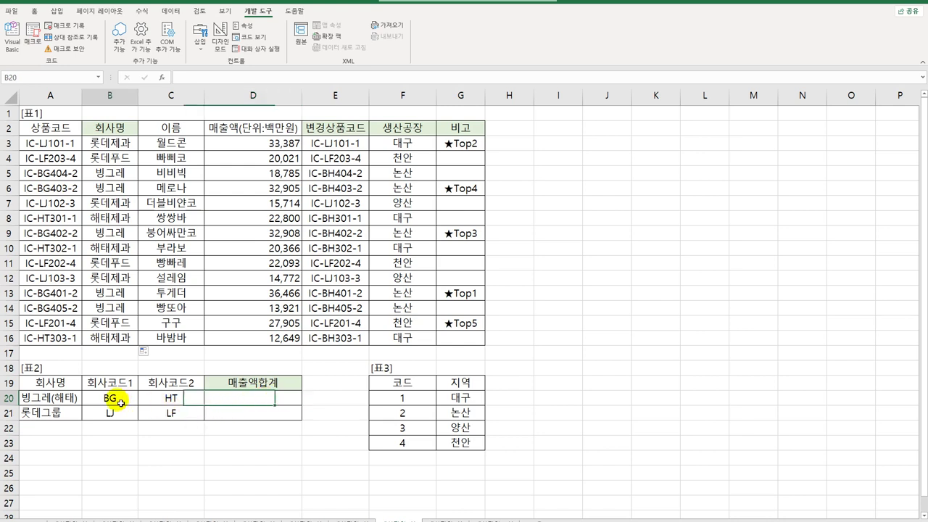
left_click(170, 398)
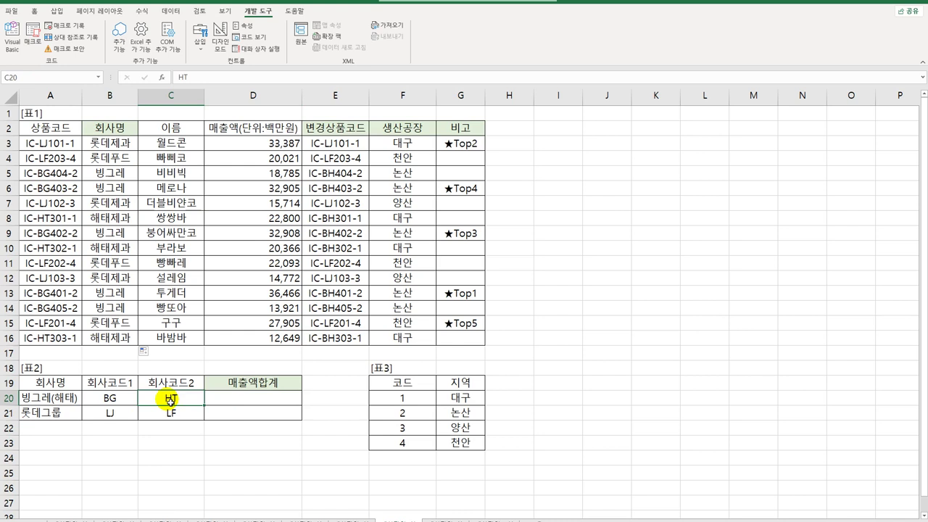
Start a TEXT formula in D20 with an empty value argument and the number format "#,##0백만원"
left_click(234, 404)
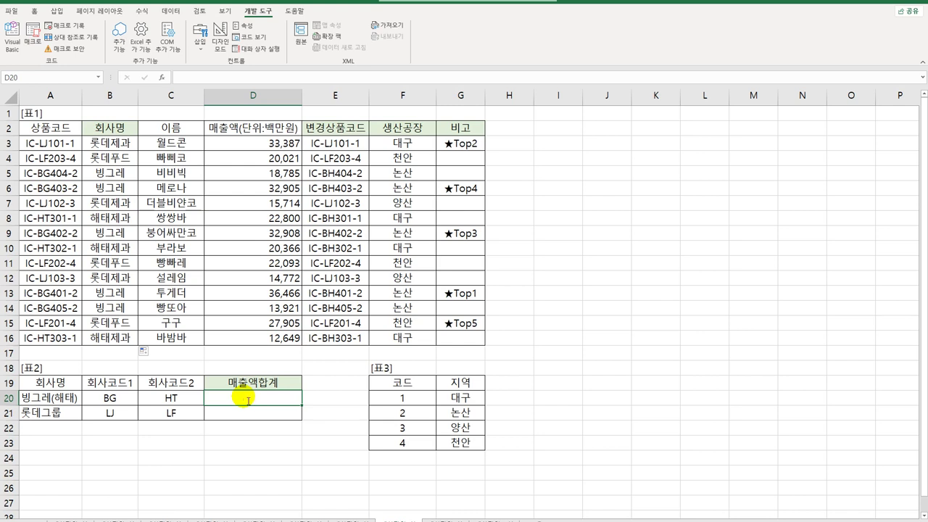
type("=text")
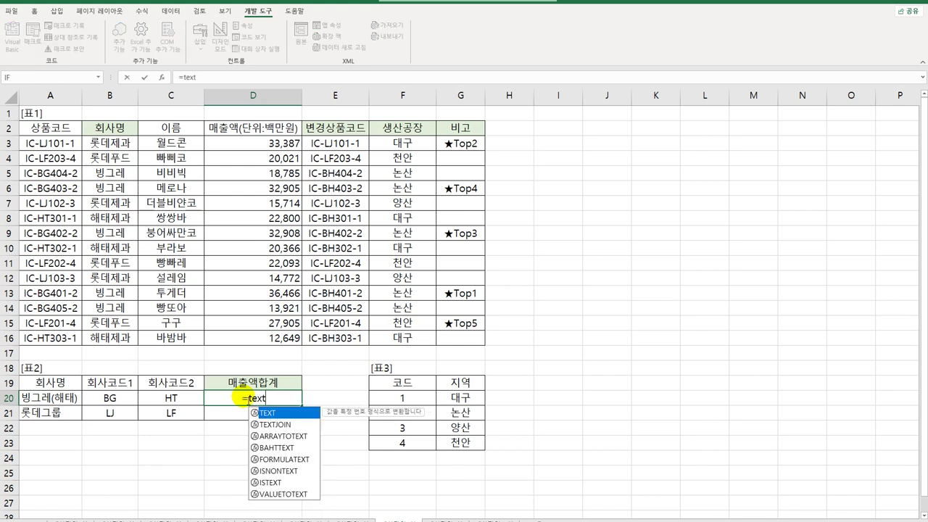
key("Tab")
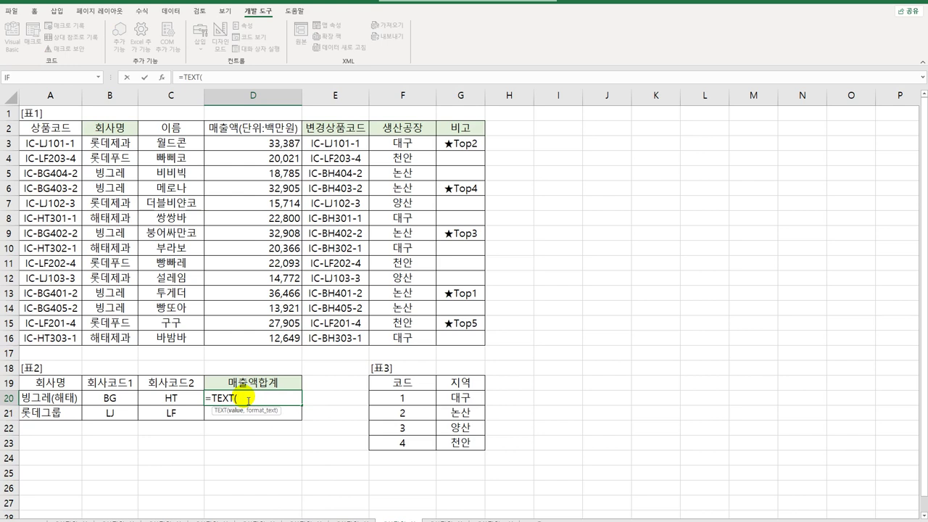
type(",\"\")")
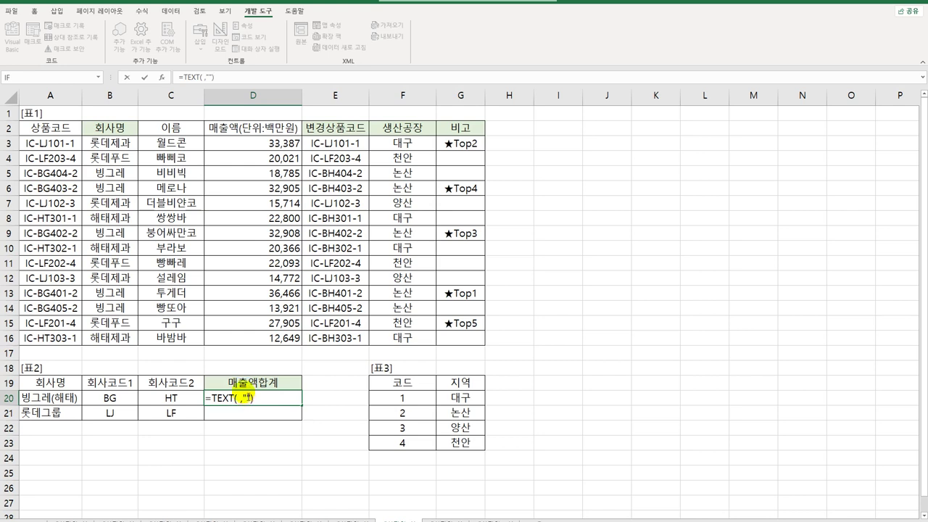
left_click(248, 398)
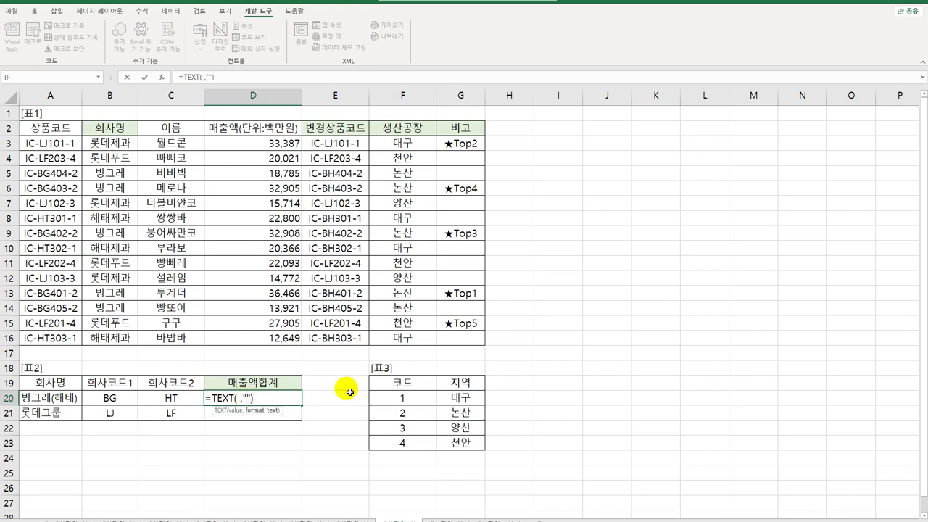
type("#,###")
key("BackSpace")
type("0백")
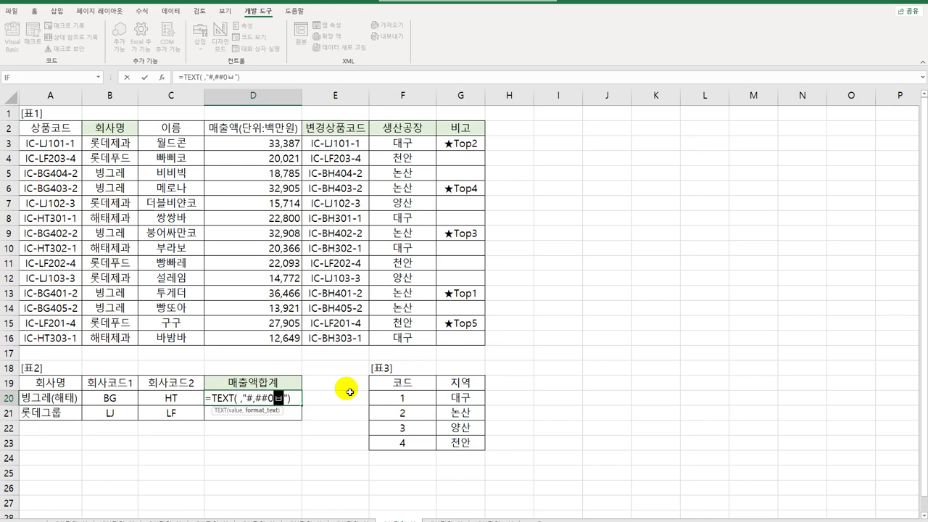
type("만원")
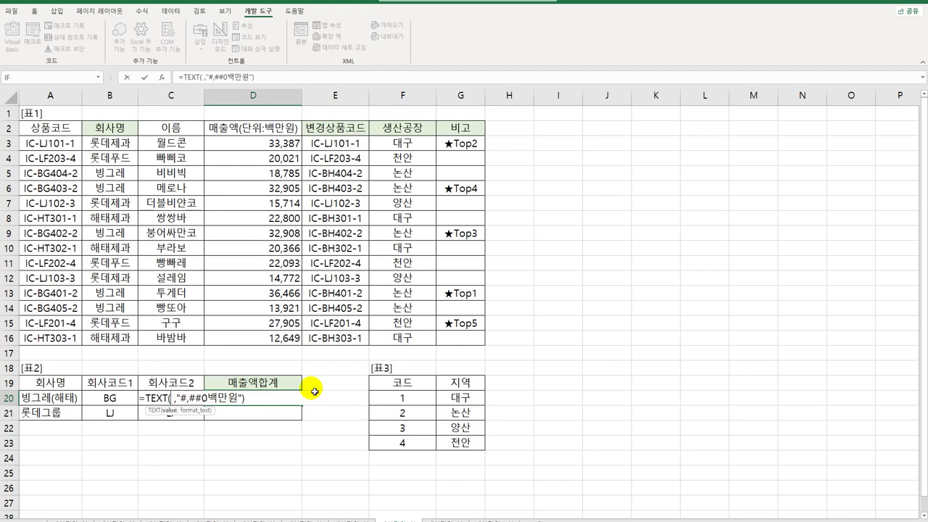
Nest SUM and IF inside TEXT with the first condition (MID($A$3:$A$16,4,2)=B20)
type("sum")
key("Tab")
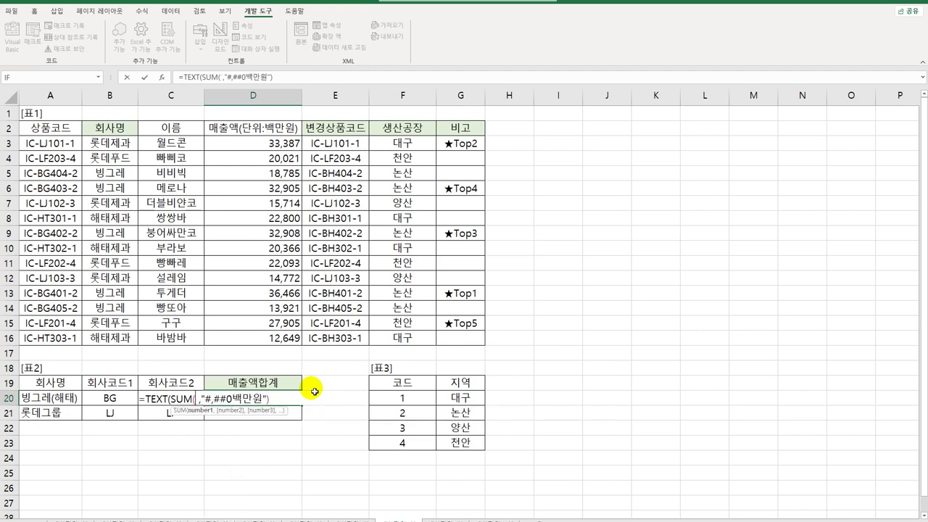
type("if")
key("Tab")
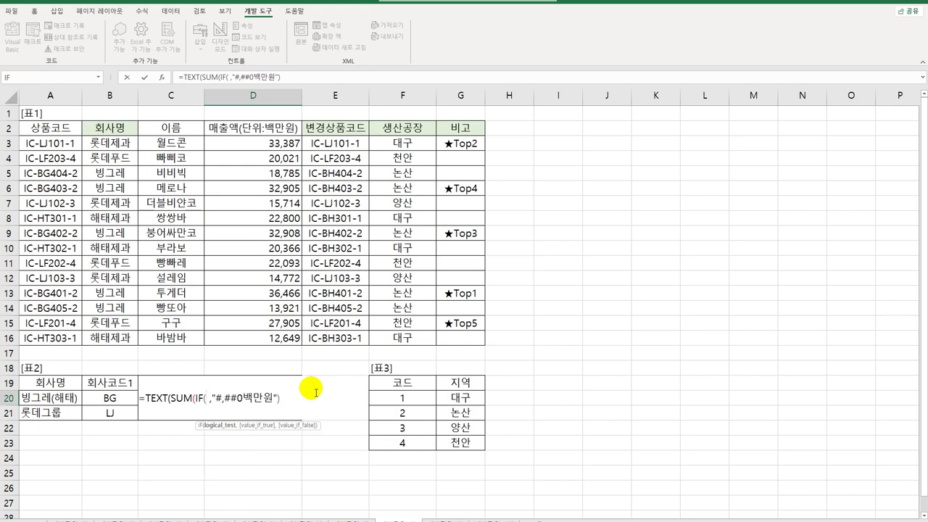
type("(")
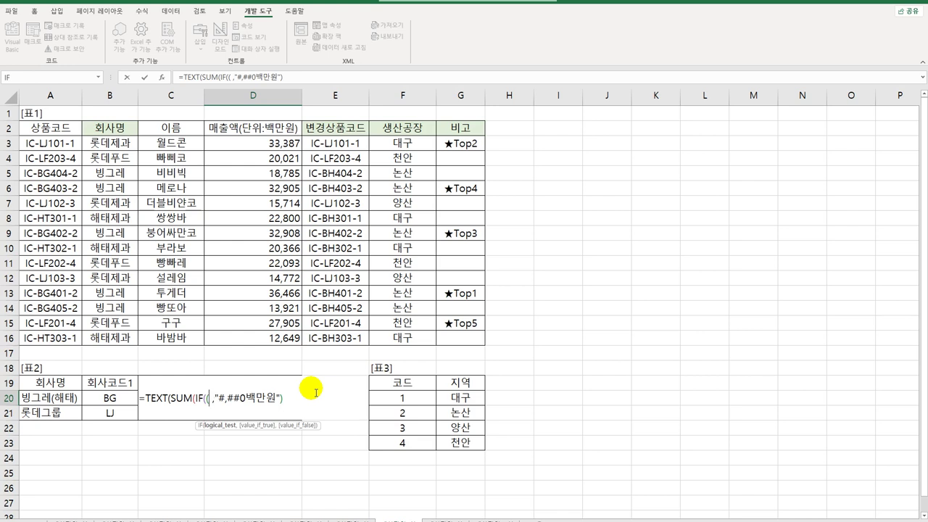
type("mid")
key("Tab")
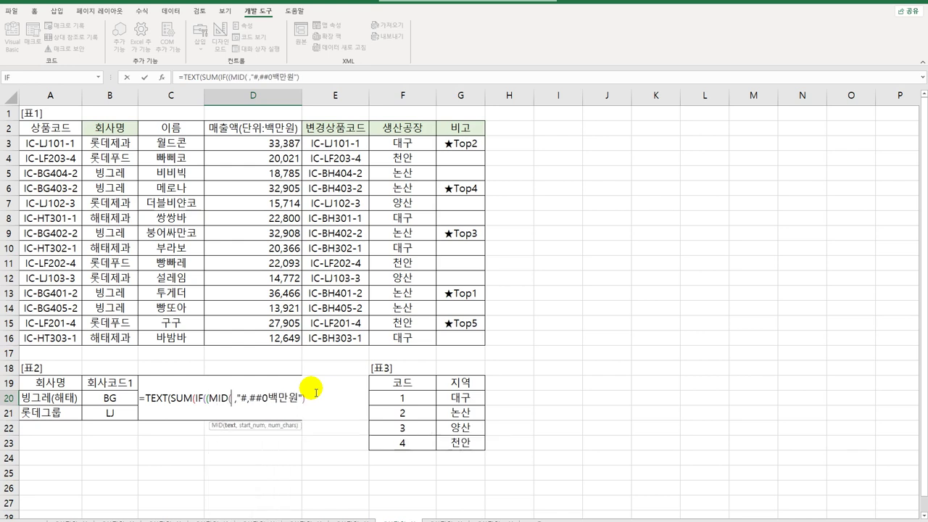
left_click_drag(58, 144, 65, 337)
key("F4")
type(",4,")
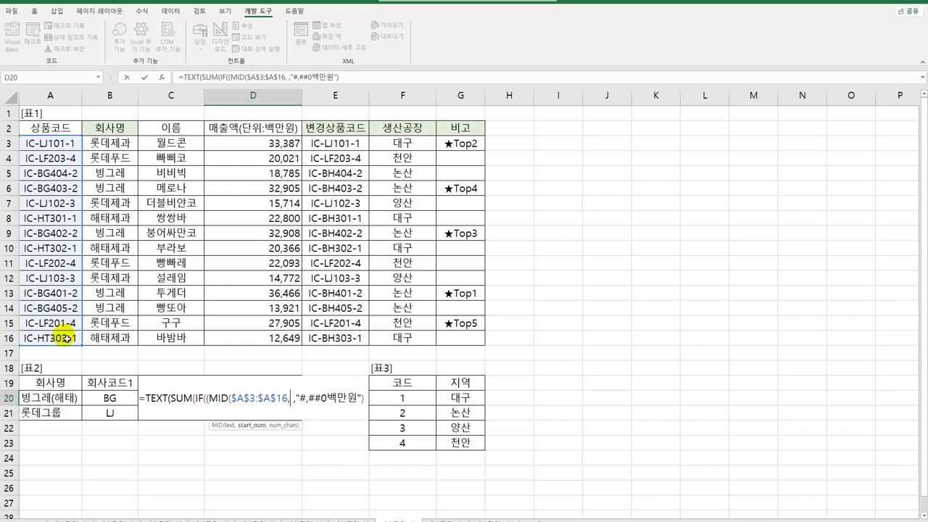
type("2)")
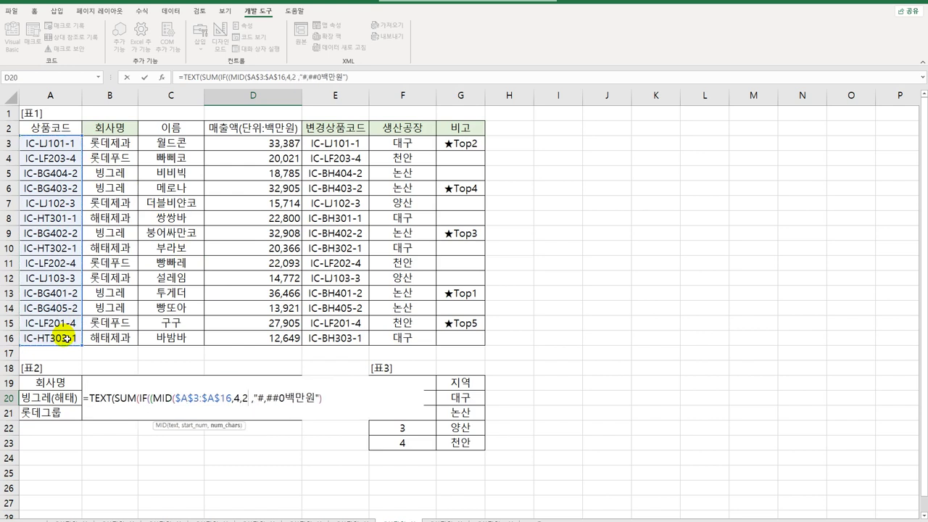
type("=")
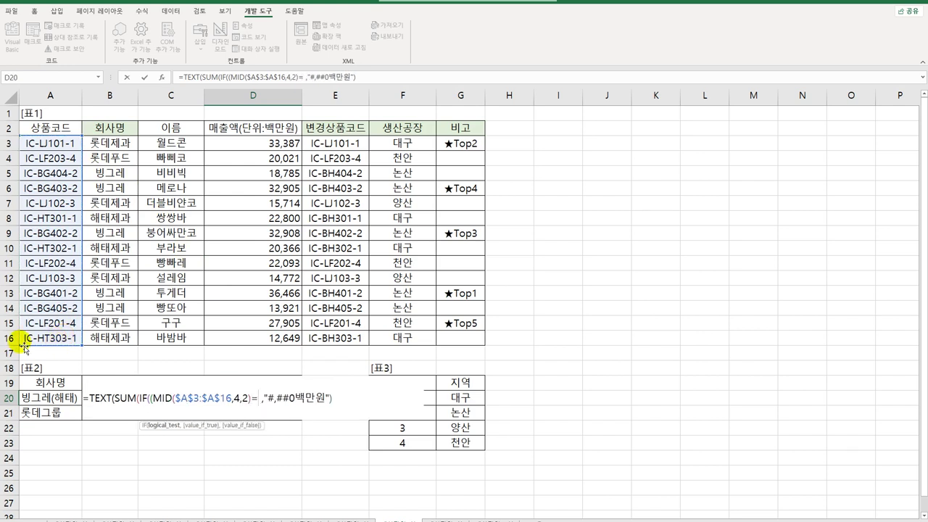
key("Left")
key("Left")
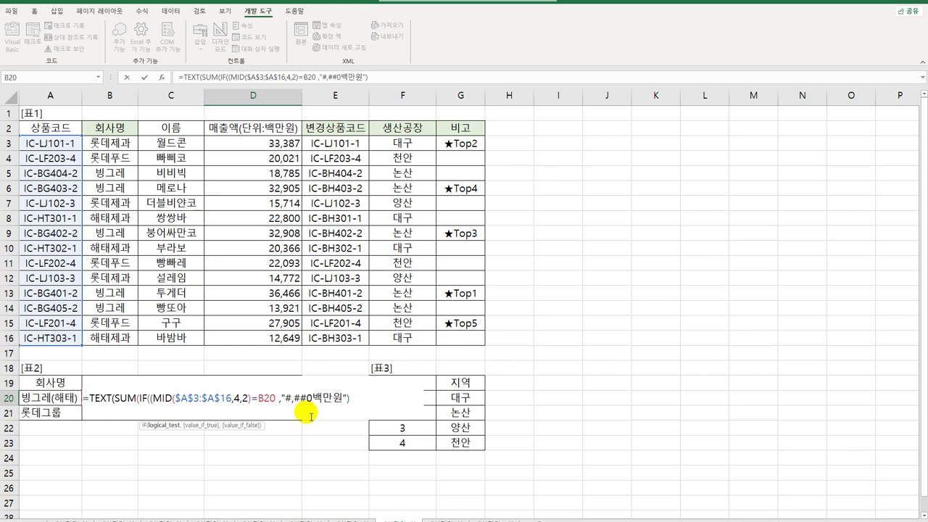
type(")")
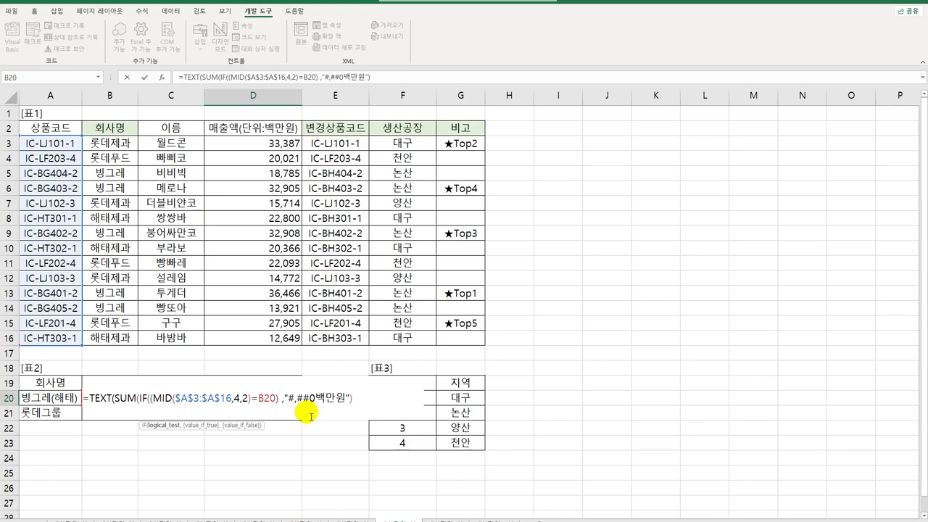
Add a second condition joined with +, copied from the first and compared with C20 instead of B20
type("*")
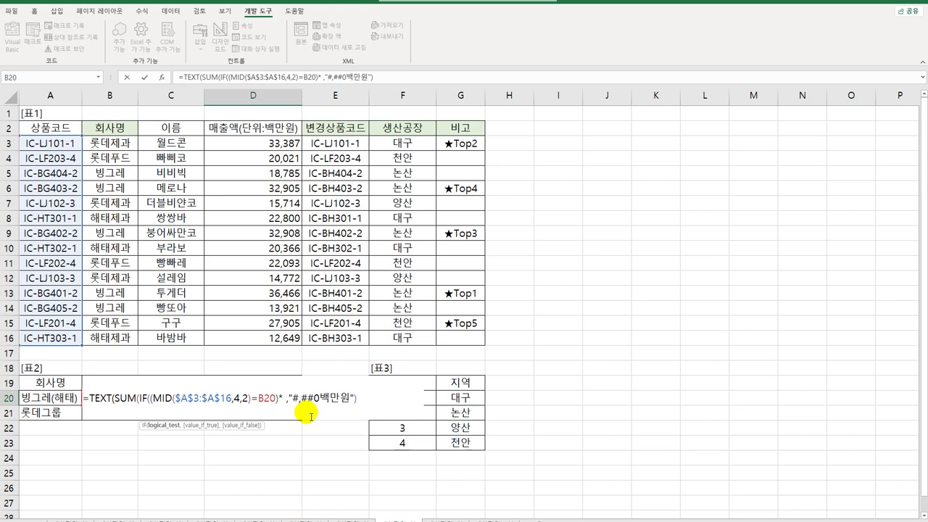
key("BackSpace")
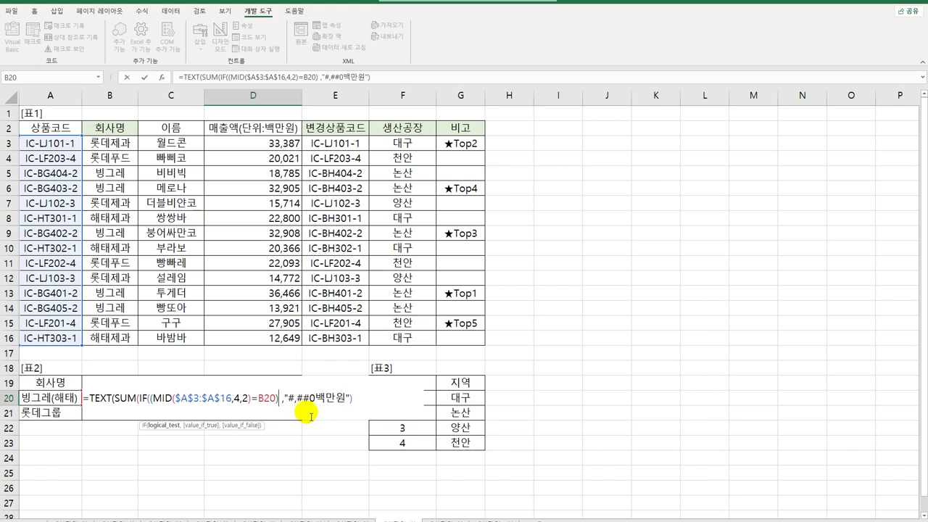
type("+")
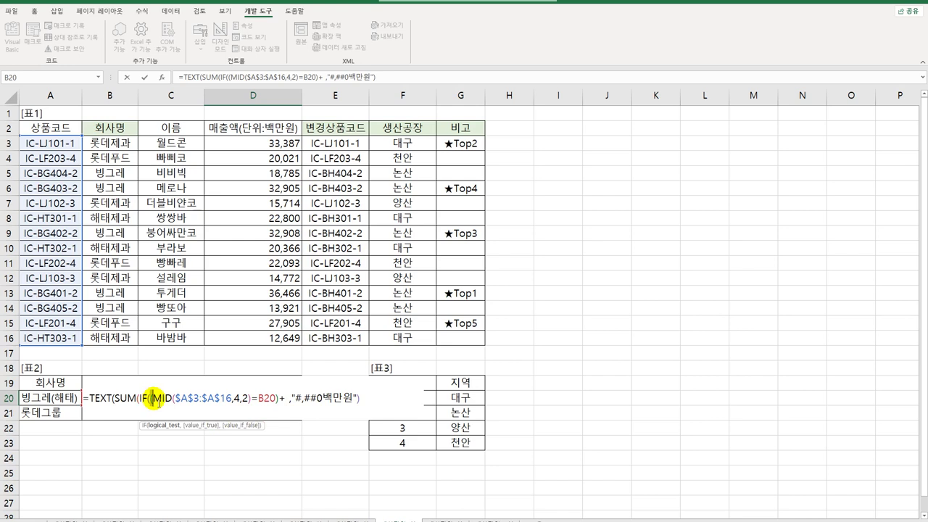
left_click_drag(149, 403, 282, 406)
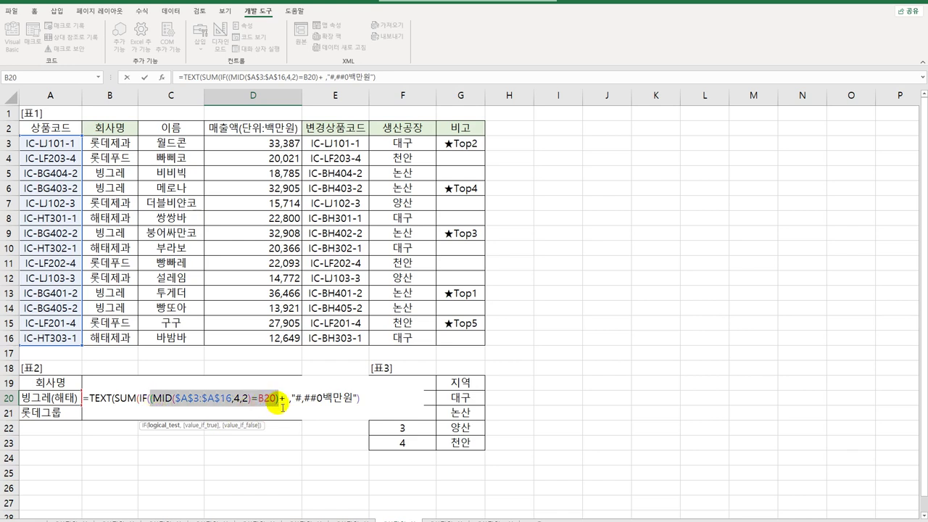
key("ctrl+c")
left_click(284, 403)
key("ctrl+v")
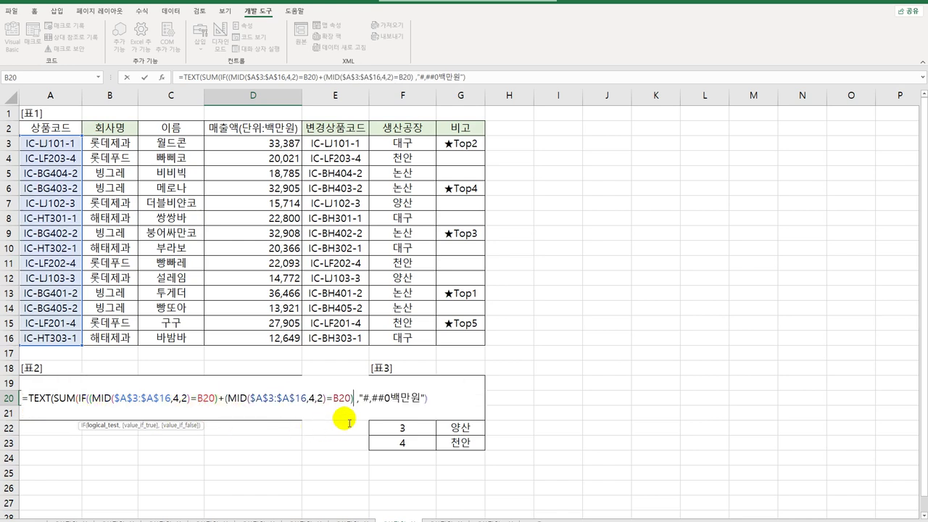
double_click(347, 411)
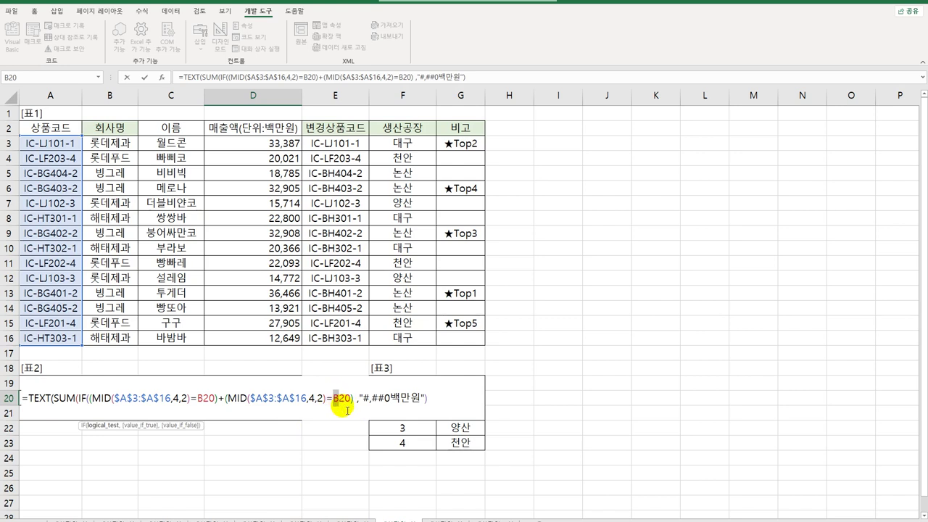
type("c")
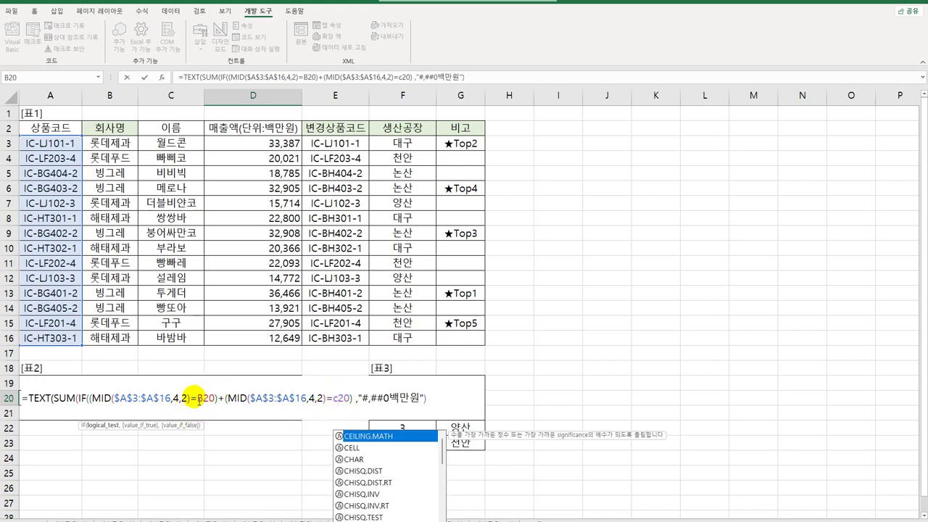
left_click(353, 401)
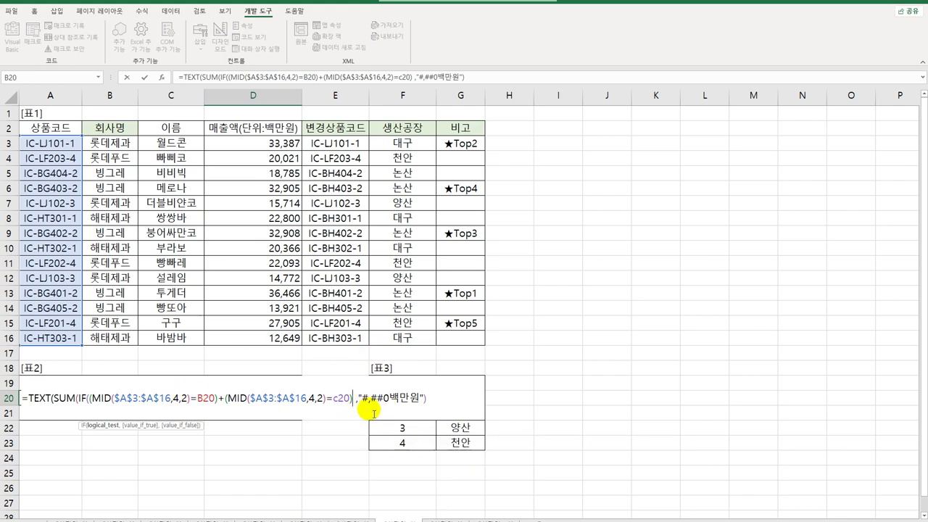
Use $D$3:$D$16 as the IF's true value, close IF and SUM, and enter D20 as an array formula
type(",")
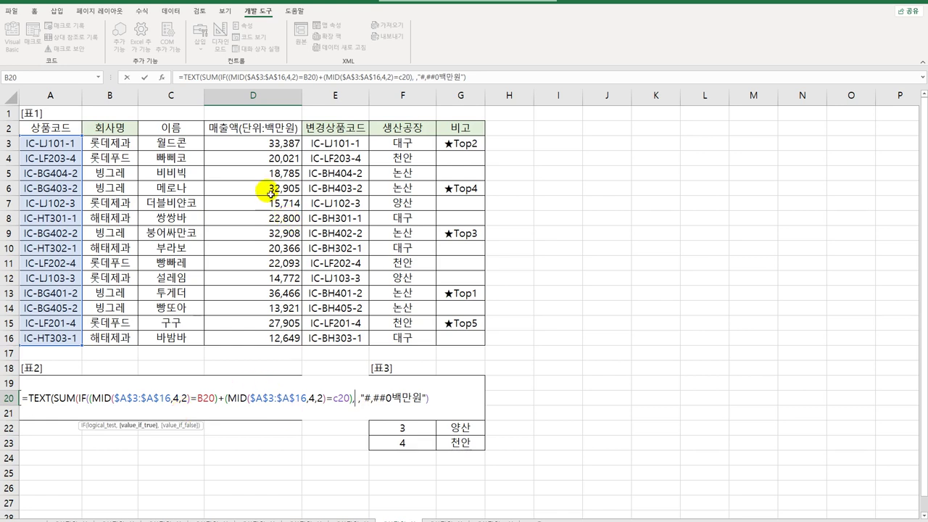
left_click_drag(259, 142, 277, 350)
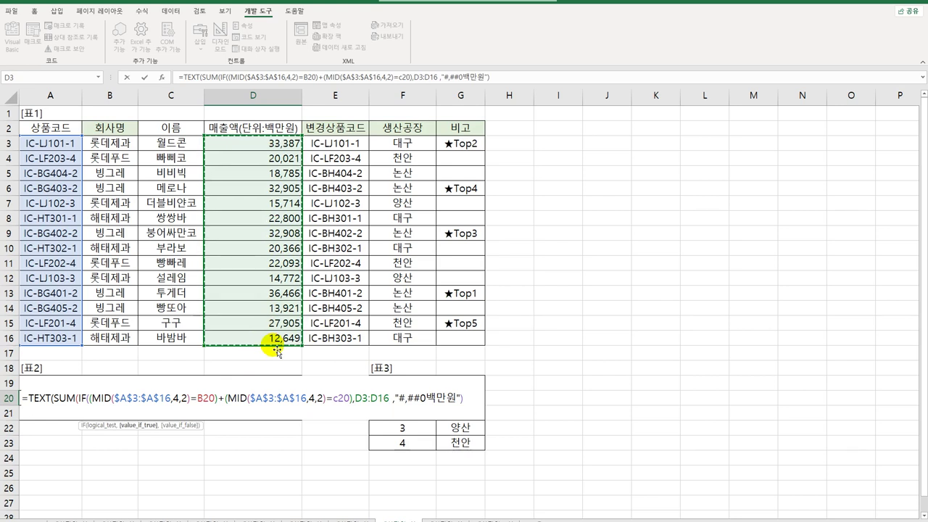
key("F4")
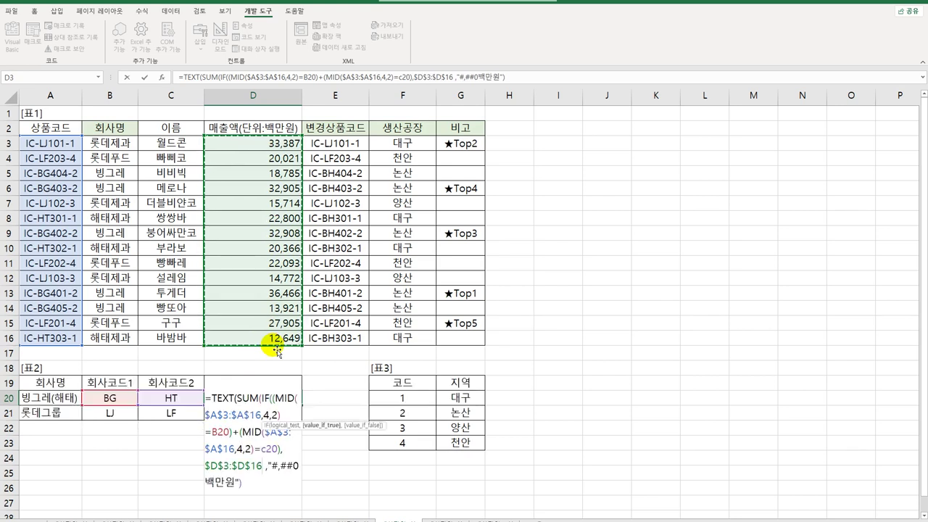
type("))")
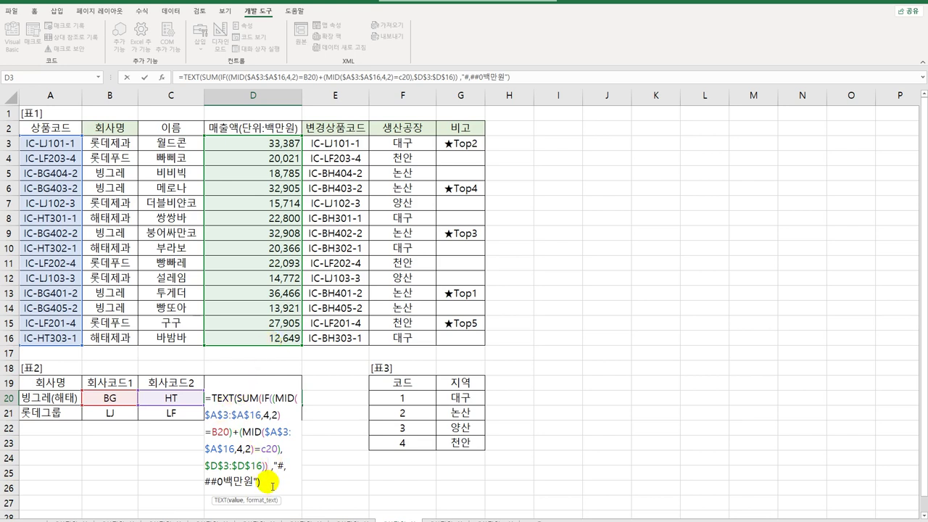
key("ctrl+shift+Return")
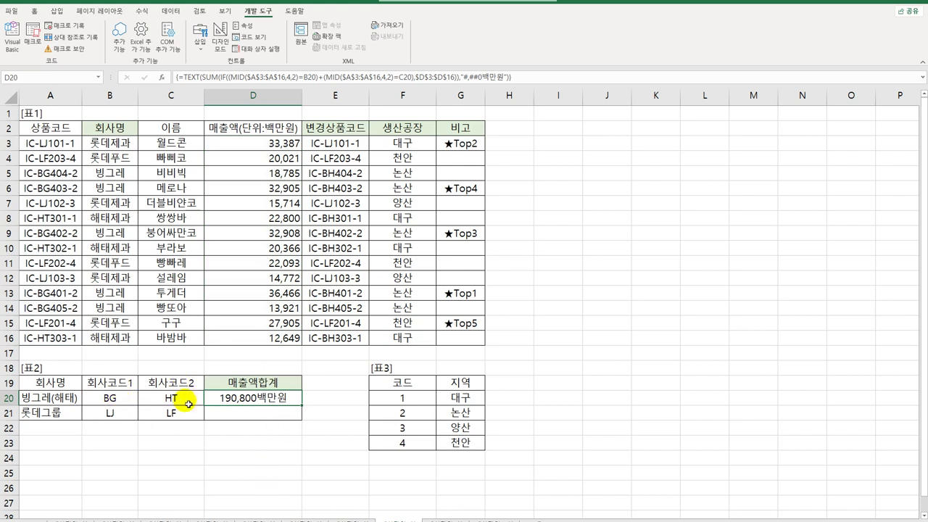
Fill the 매출액합계 formula from D20 down to D21 and select D21 to check it
left_click_drag(307, 407, 304, 421)
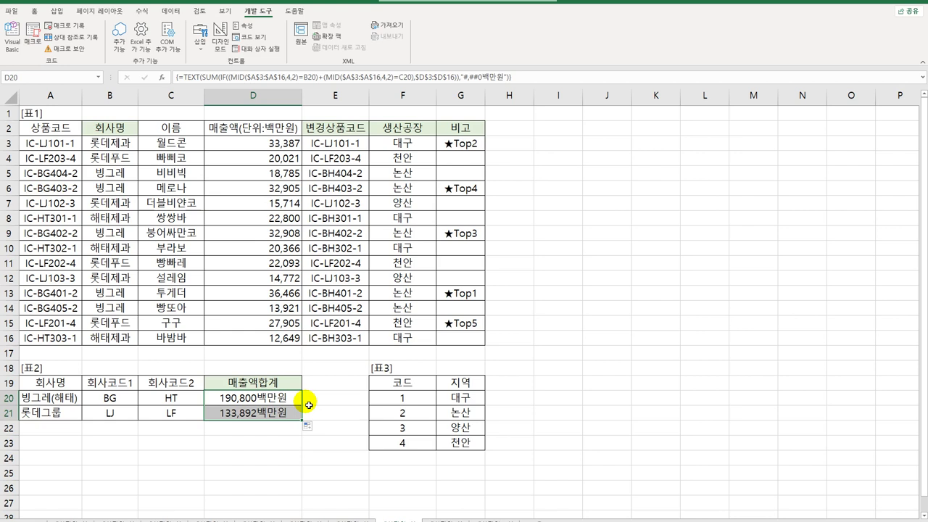
left_click(253, 412)
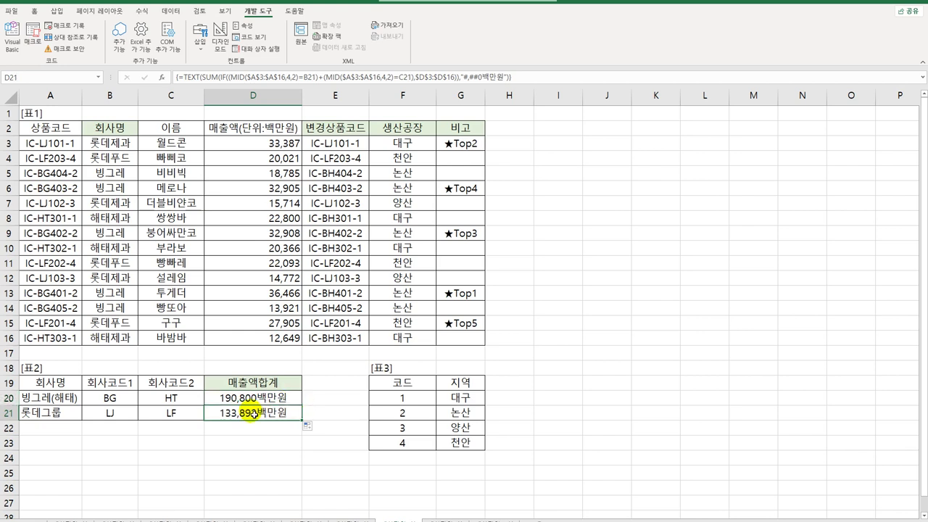